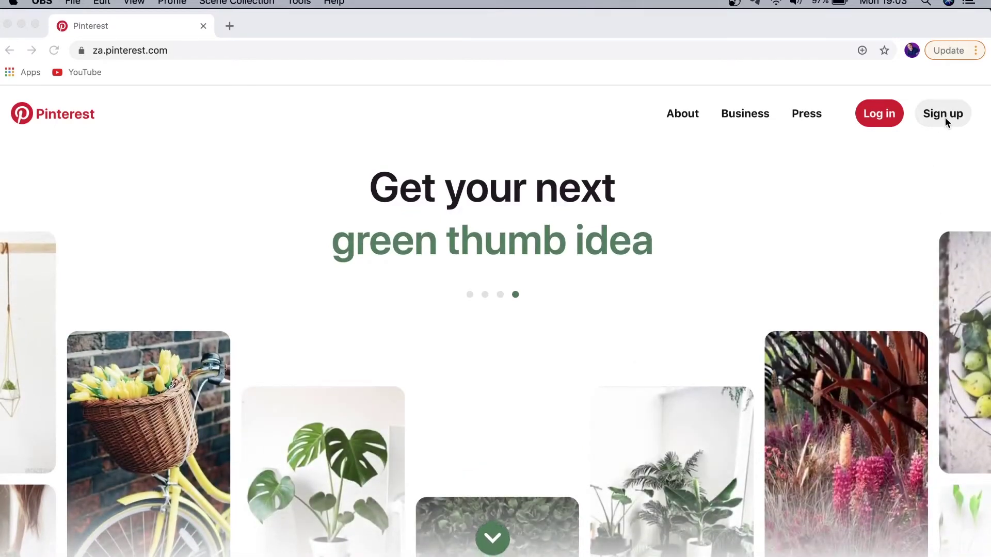
Start signing up for a new Pinterest account.
{"action": "left_click", "coordinate": [945, 118]}
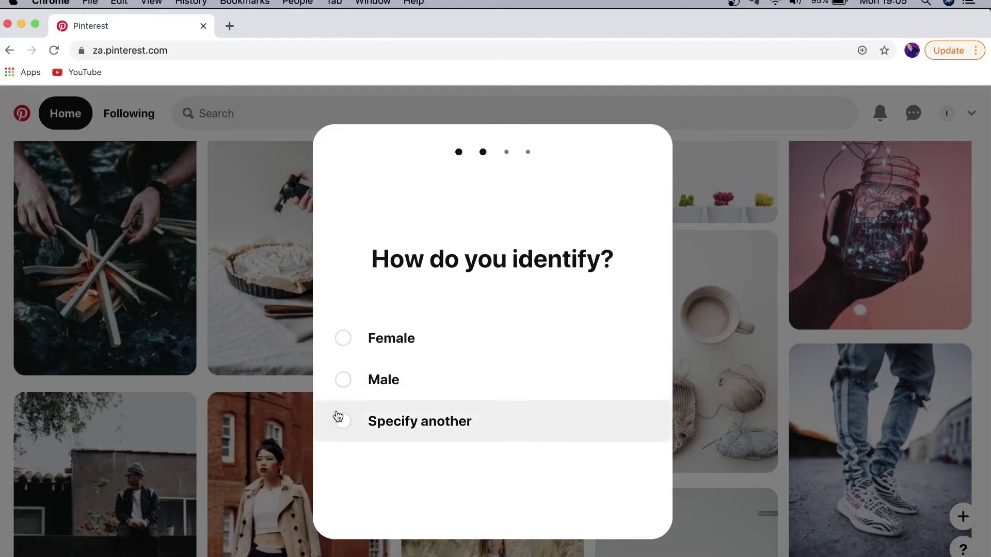
Choose Male, keep English (UK) and South Africa, and pick Animals, Food and drink, DIY, Marvel, Technology interests.
{"action": "left_click", "coordinate": [344, 382]}
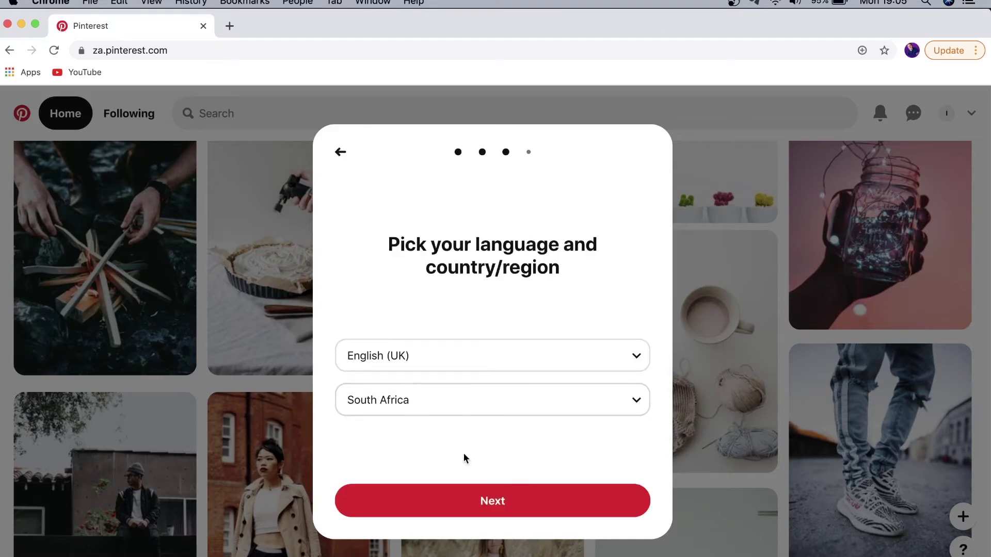
{"action": "left_click", "coordinate": [485, 502]}
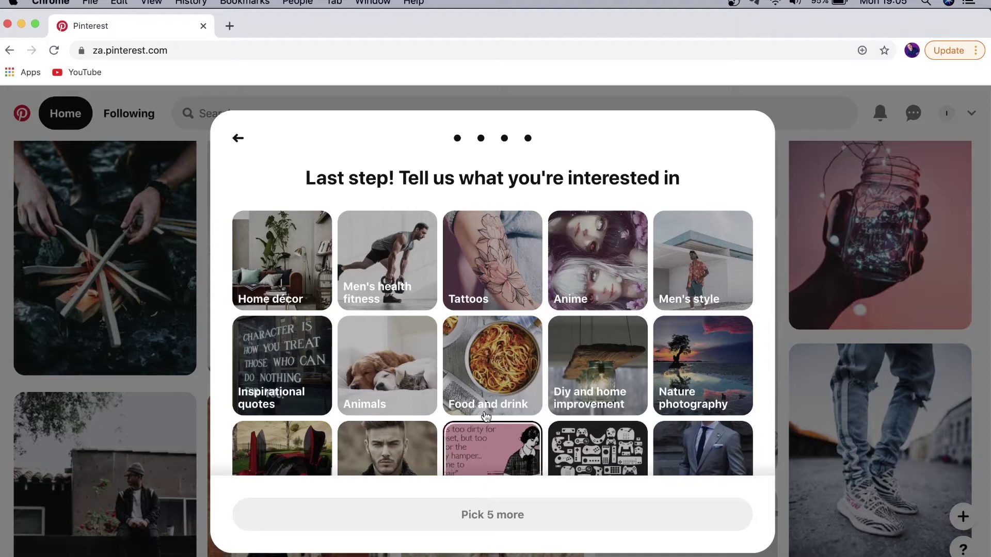
{"action": "scroll", "coordinate": [497, 356], "scroll_direction": "down", "scroll_amount": 5}
{"action": "scroll", "coordinate": [497, 356], "scroll_direction": "down", "scroll_amount": 8}
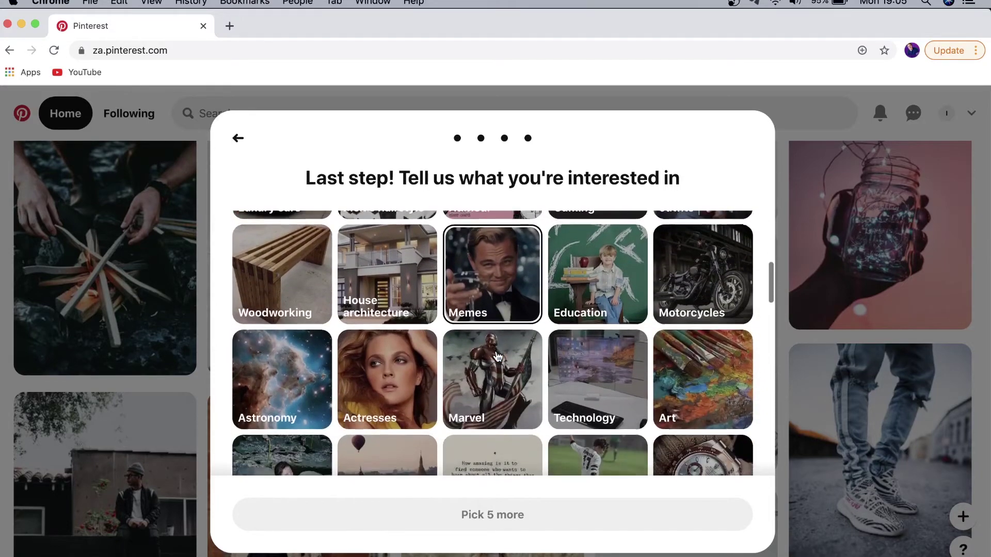
{"action": "scroll", "coordinate": [497, 356], "scroll_direction": "up", "scroll_amount": 10}
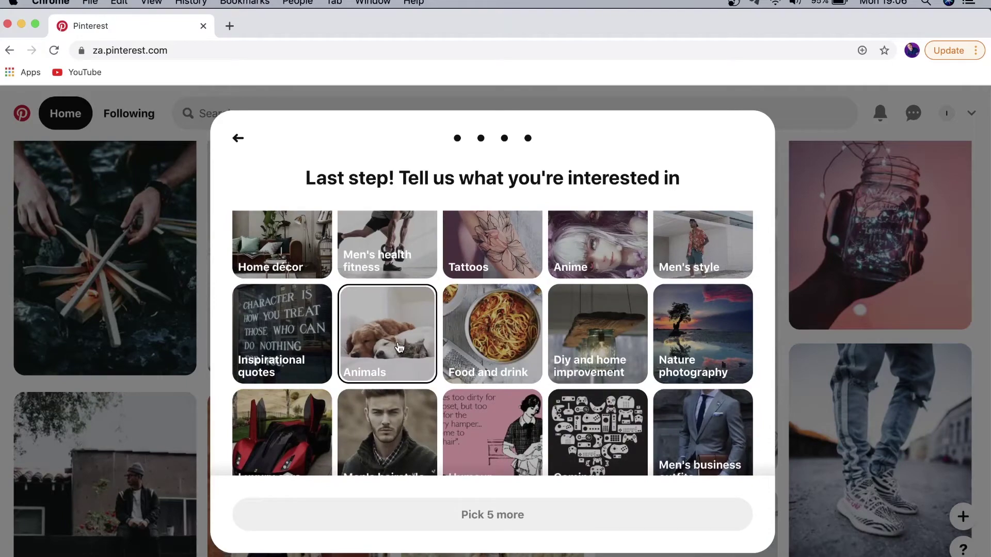
{"action": "left_click", "coordinate": [399, 347]}
{"action": "left_click", "coordinate": [495, 353]}
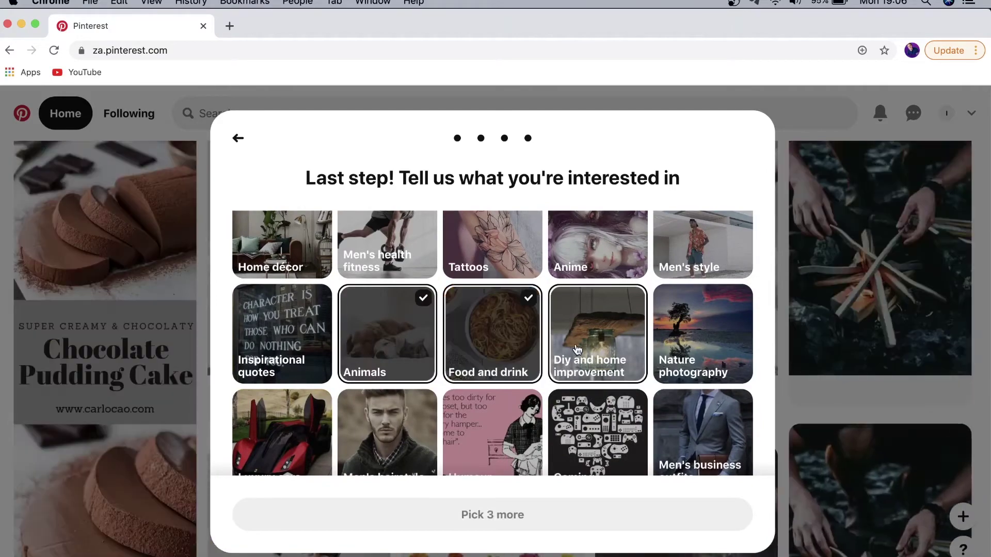
{"action": "left_click", "coordinate": [577, 350]}
{"action": "scroll", "coordinate": [577, 349], "scroll_direction": "down", "scroll_amount": 5}
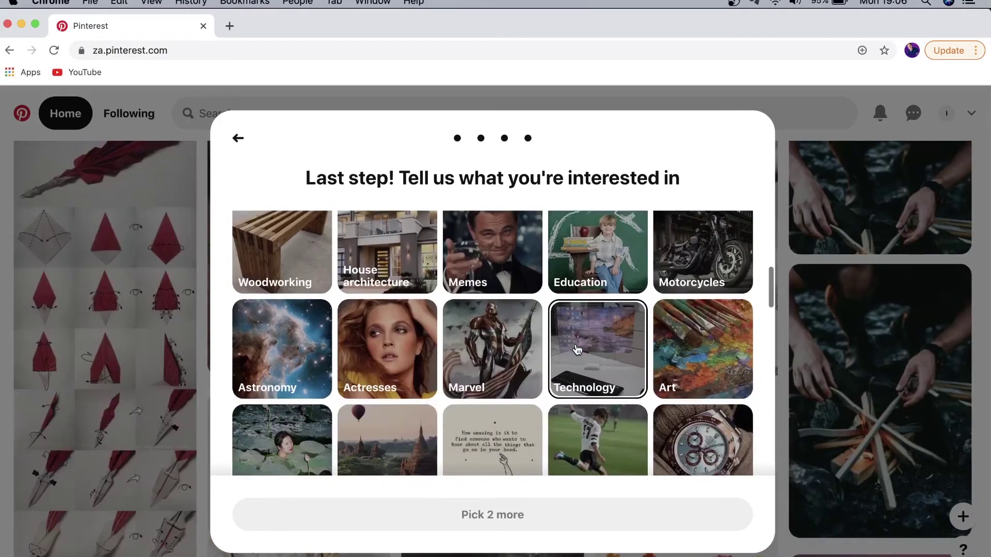
{"action": "left_click", "coordinate": [498, 360]}
{"action": "left_click", "coordinate": [619, 372]}
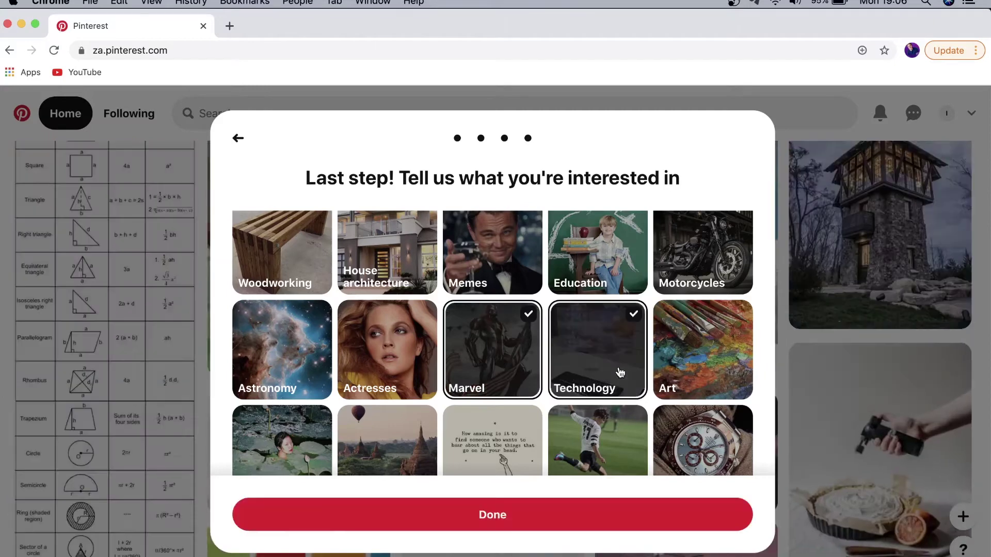
{"action": "left_click", "coordinate": [520, 518]}
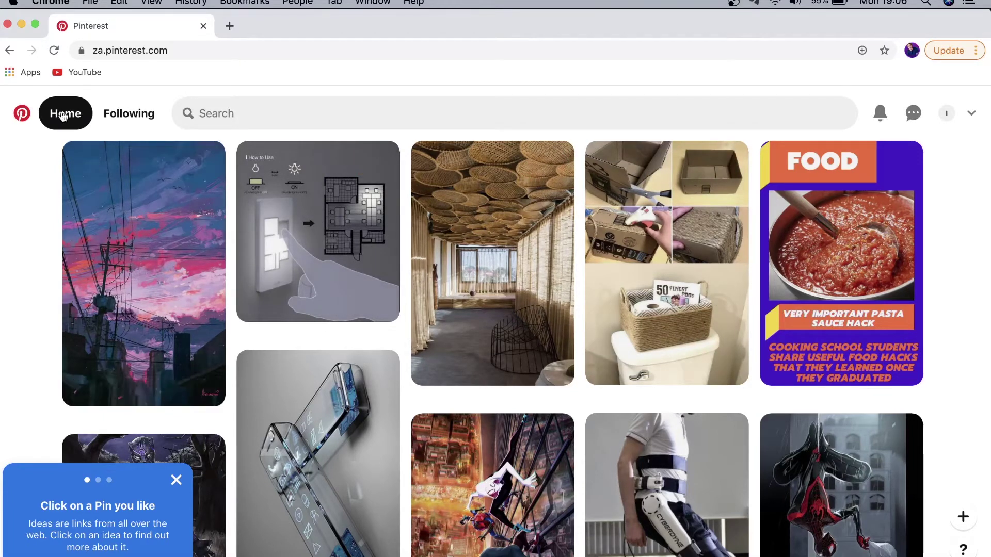
Switch the home feed to the Following feed.
{"action": "left_click", "coordinate": [114, 118]}
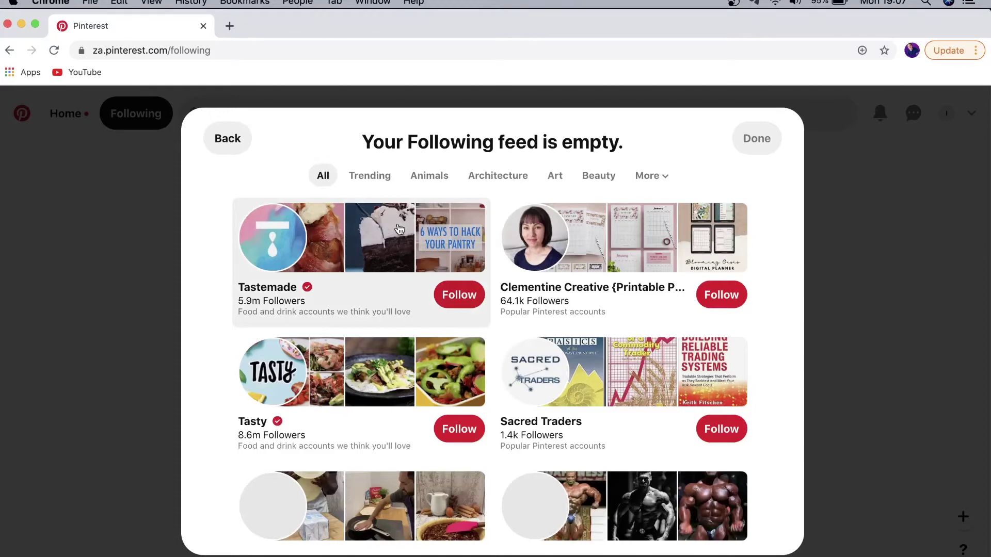
Follow two suggested Animals accounts and return to the Following feed.
{"action": "left_click", "coordinate": [384, 180]}
{"action": "left_click", "coordinate": [427, 181]}
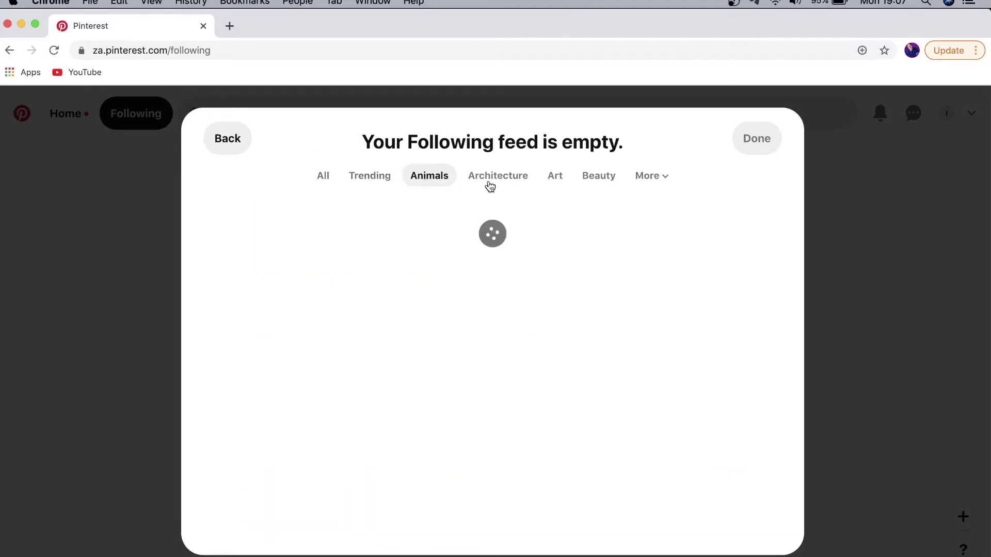
{"action": "left_click", "coordinate": [496, 184]}
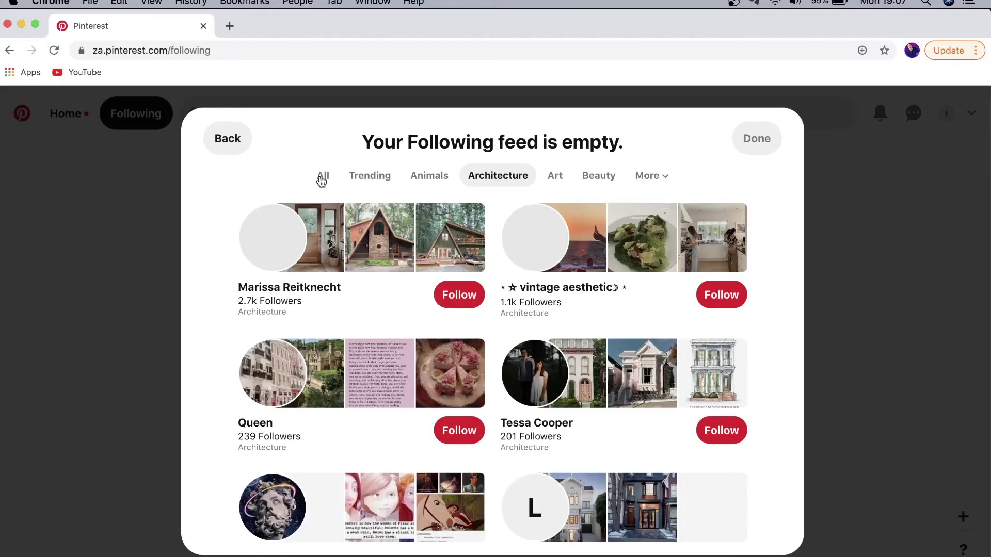
{"action": "left_click", "coordinate": [430, 176]}
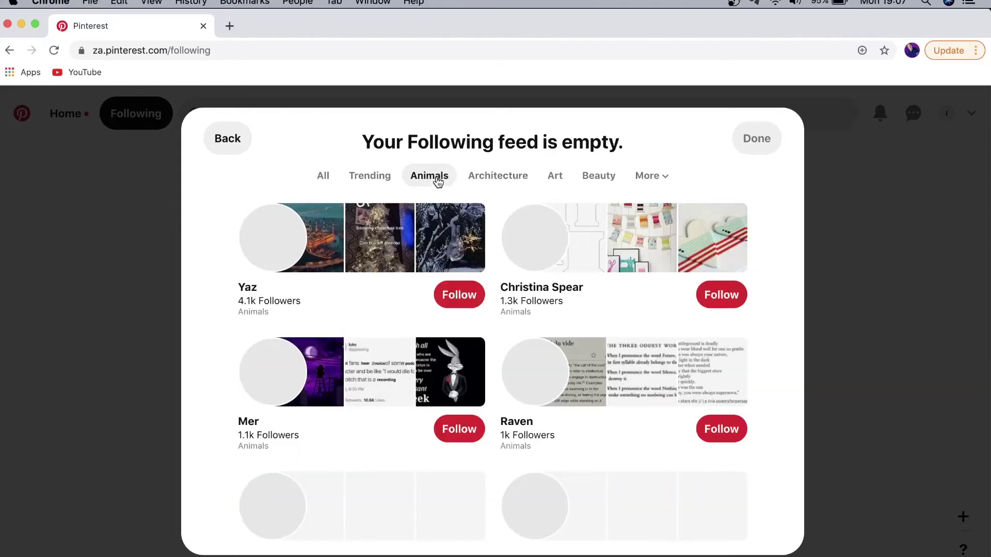
{"action": "left_click", "coordinate": [456, 295]}
{"action": "left_click", "coordinate": [725, 429]}
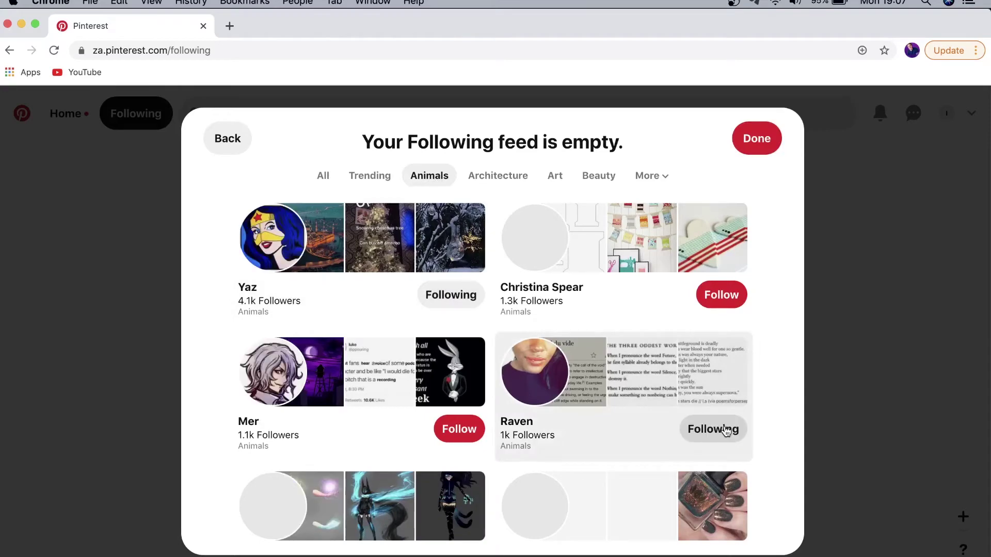
{"action": "left_click", "coordinate": [757, 140]}
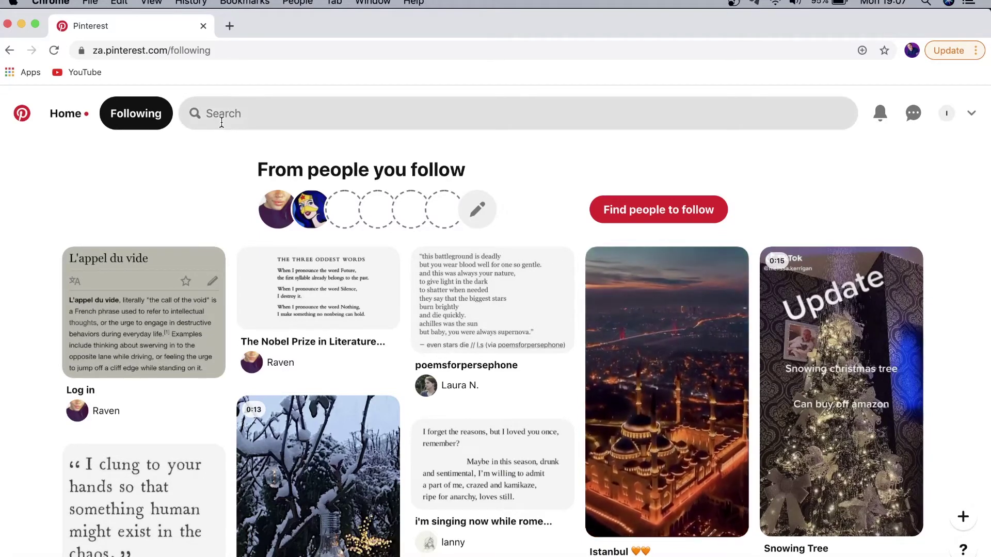
Search for 'pc setups gaming' and browse the gaming desk results.
{"action": "left_click", "coordinate": [229, 116]}
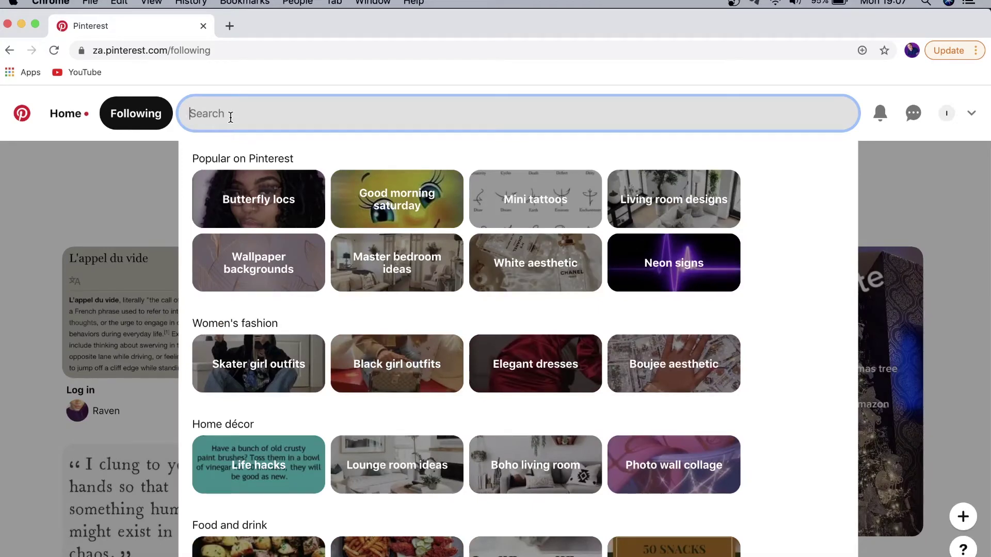
{"action": "type", "text": "pc setups gaming"}
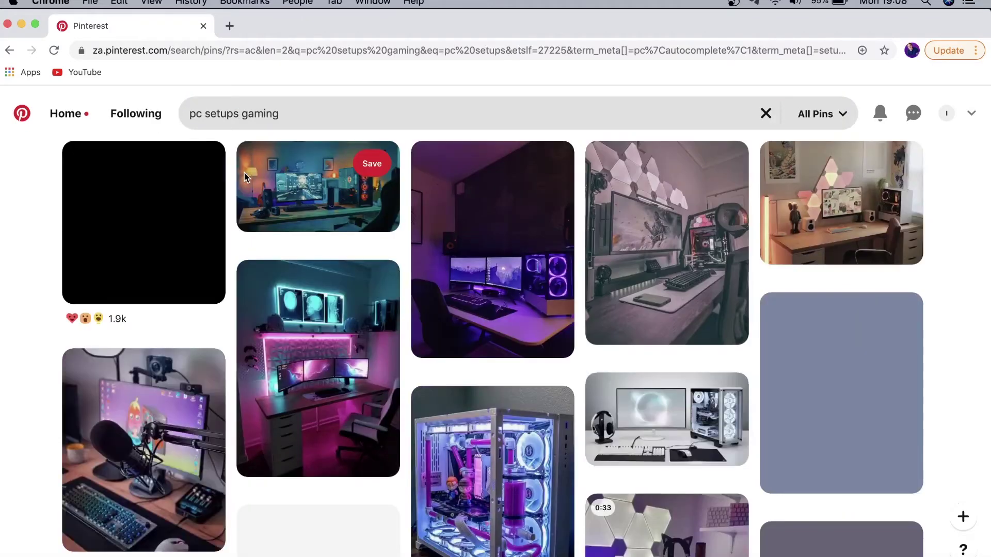
{"action": "scroll", "coordinate": [329, 294], "scroll_direction": "down", "scroll_amount": 1}
{"action": "scroll", "coordinate": [328, 290], "scroll_direction": "down", "scroll_amount": 5}
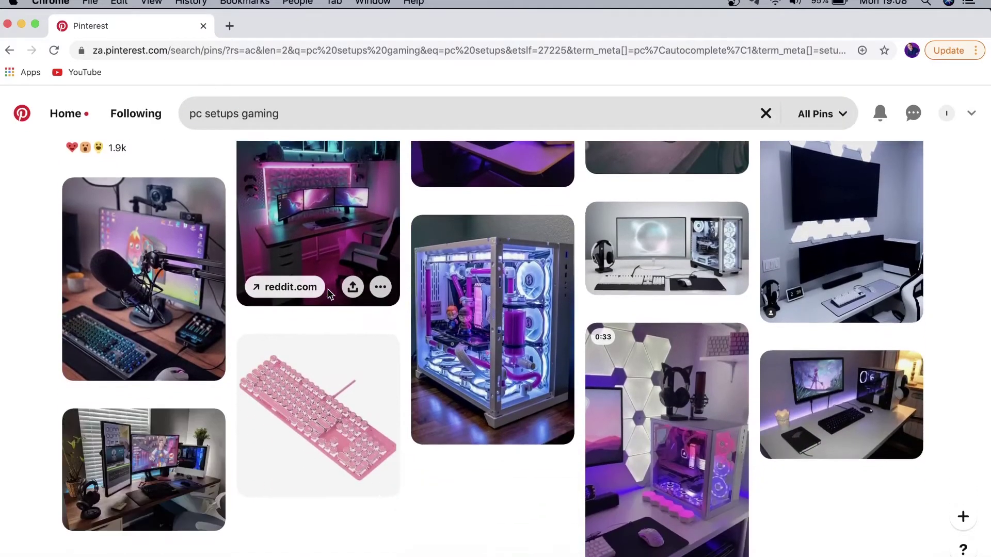
{"action": "scroll", "coordinate": [327, 289], "scroll_direction": "up", "scroll_amount": 5}
{"action": "scroll", "coordinate": [327, 291], "scroll_direction": "up", "scroll_amount": 1}
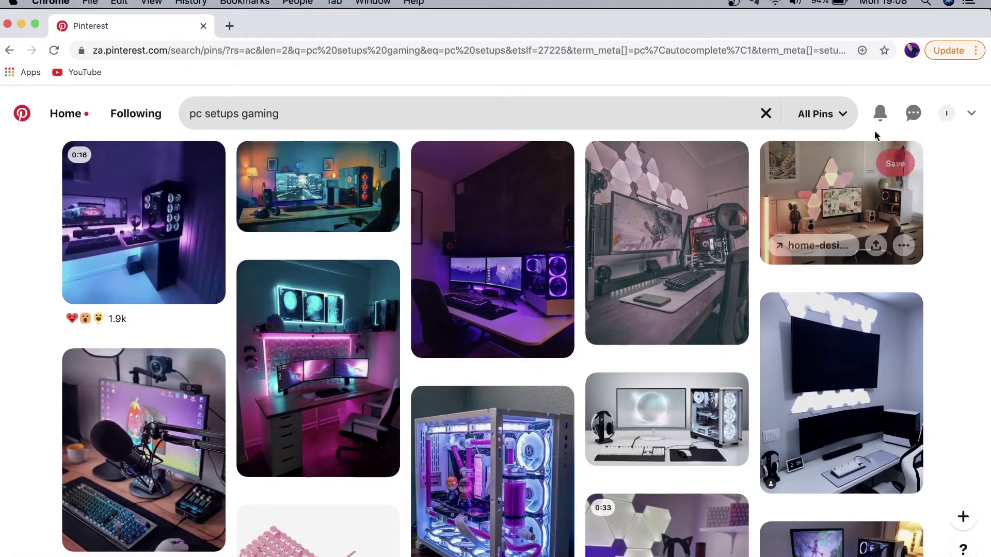
Check notifications and messages, then go to the account's own profile page.
{"action": "left_click", "coordinate": [881, 117]}
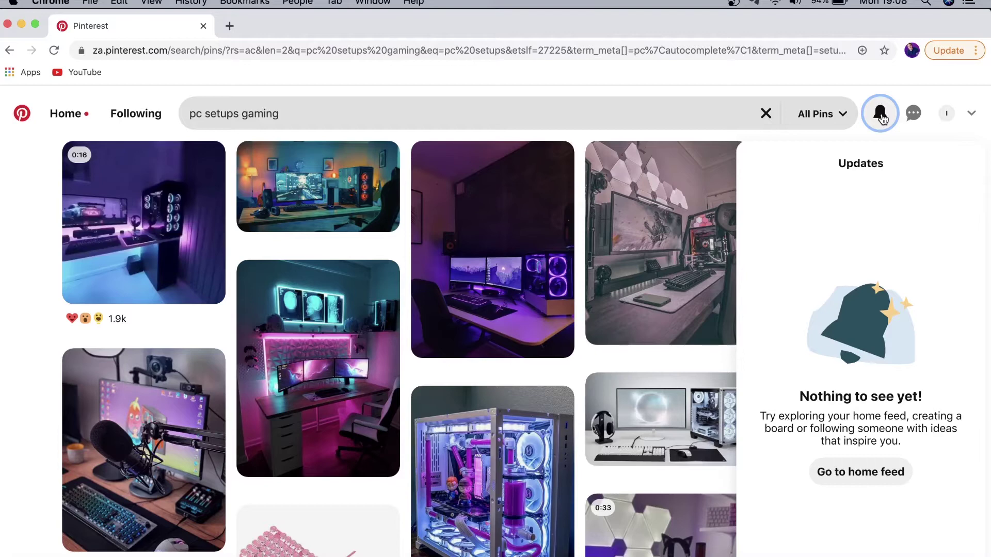
{"action": "left_click", "coordinate": [912, 117]}
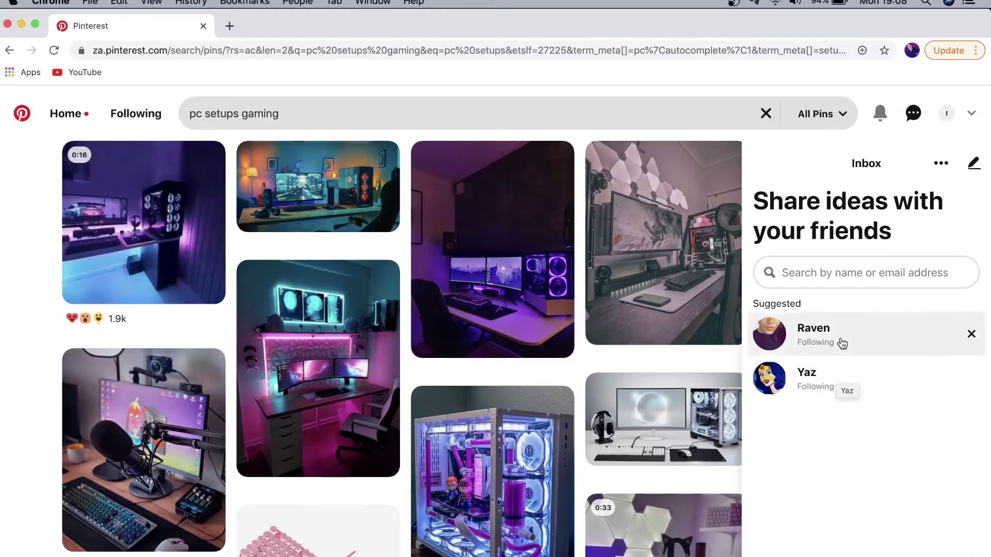
{"action": "left_click", "coordinate": [917, 118]}
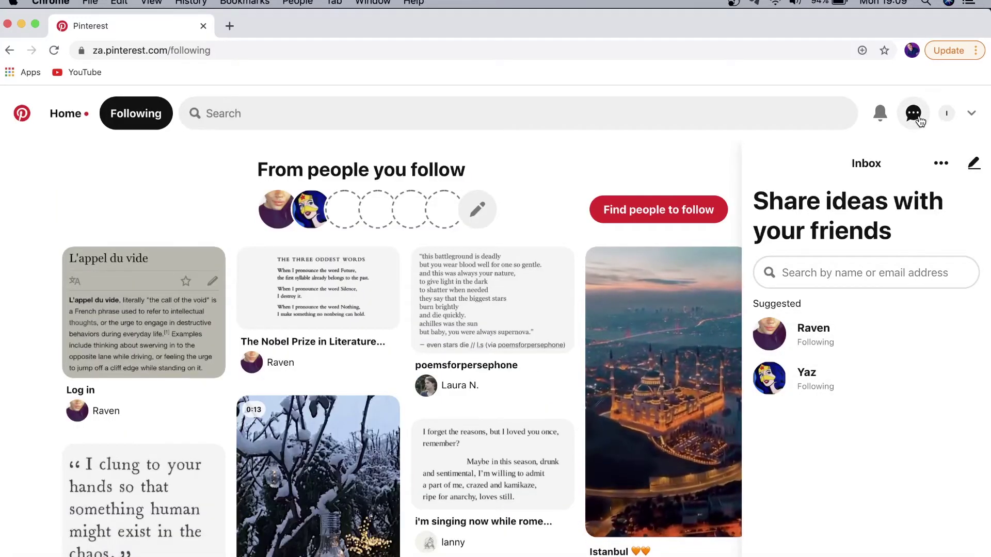
{"action": "left_click", "coordinate": [946, 114]}
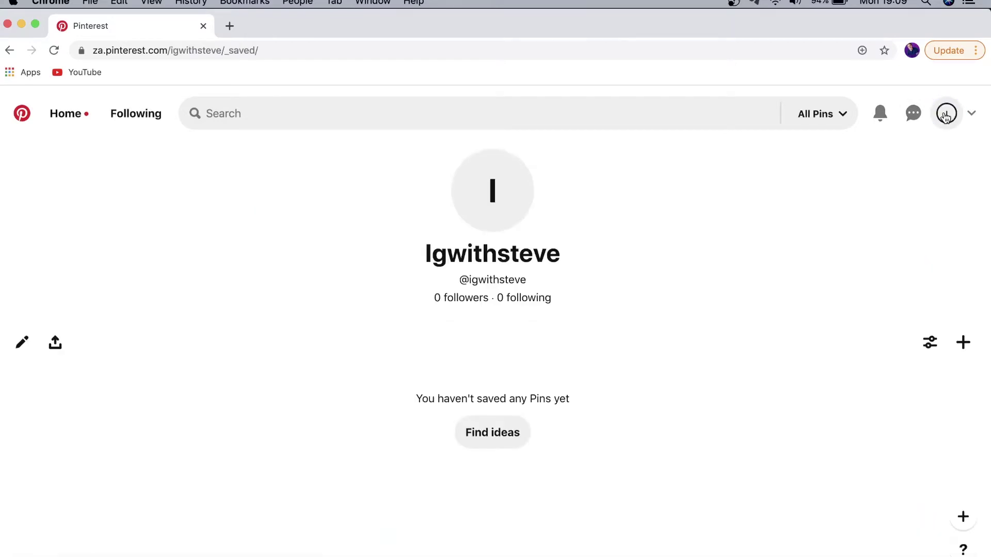
Replace the first name in Edit profile settings with the account's new name and save.
{"action": "left_click", "coordinate": [973, 116]}
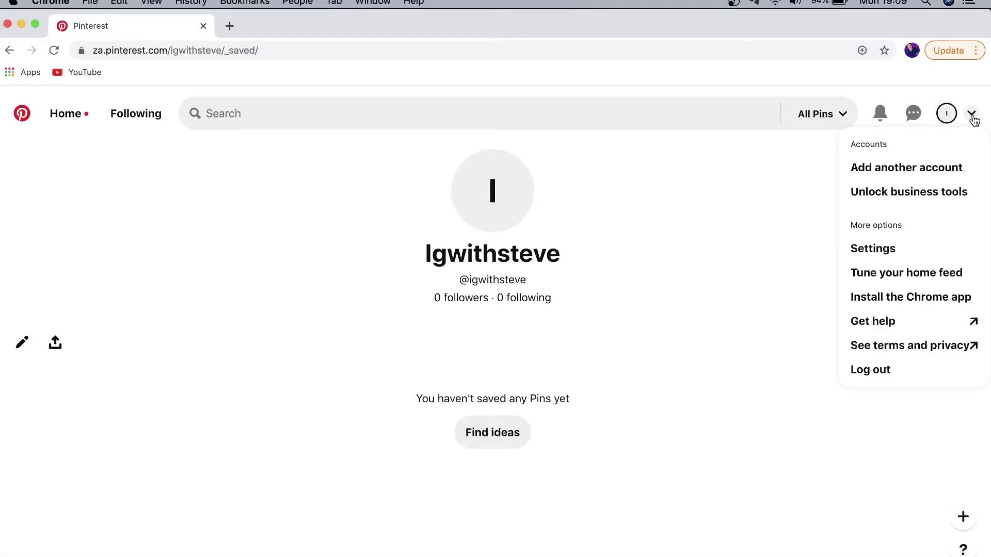
{"action": "left_click", "coordinate": [897, 253]}
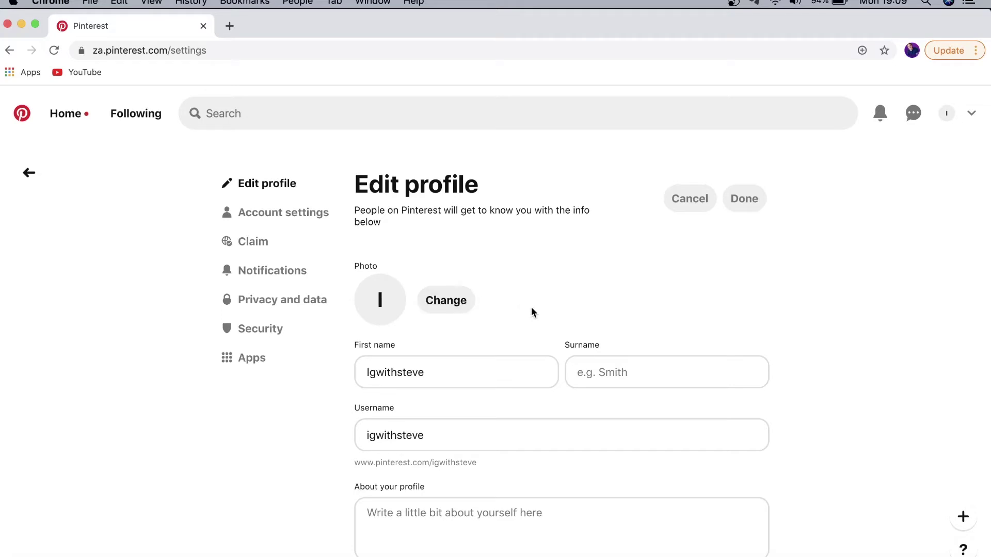
{"action": "scroll", "coordinate": [532, 312], "scroll_direction": "down", "scroll_amount": 3}
{"action": "left_click", "coordinate": [468, 294]}
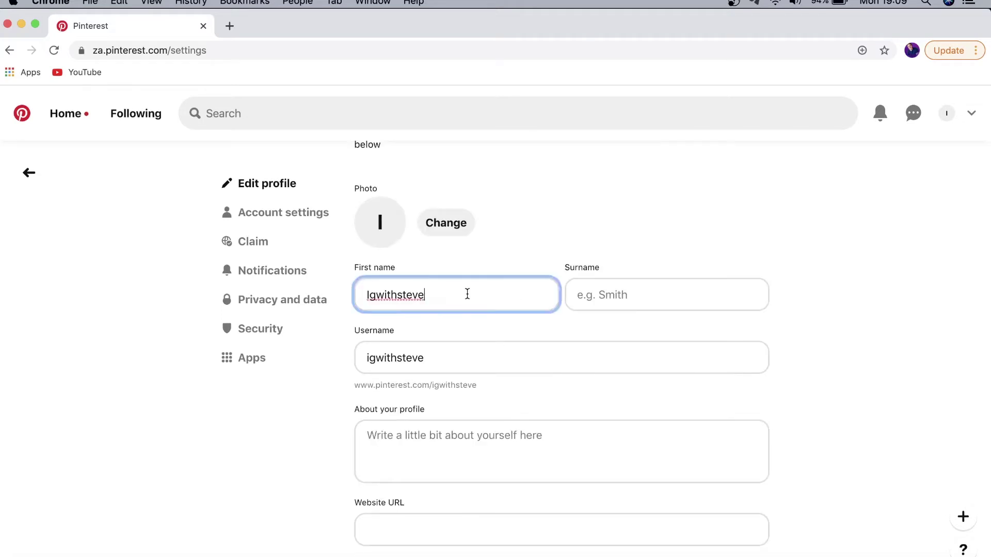
{"action": "key", "text": "super+a"}
{"action": "type", "text": "Steven"}
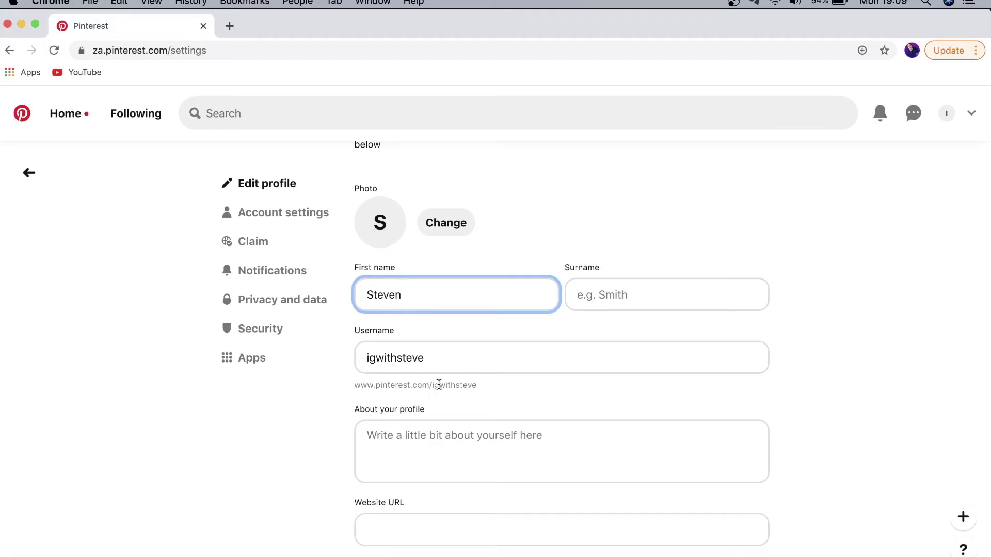
{"action": "scroll", "coordinate": [483, 389], "scroll_direction": "down", "scroll_amount": 3}
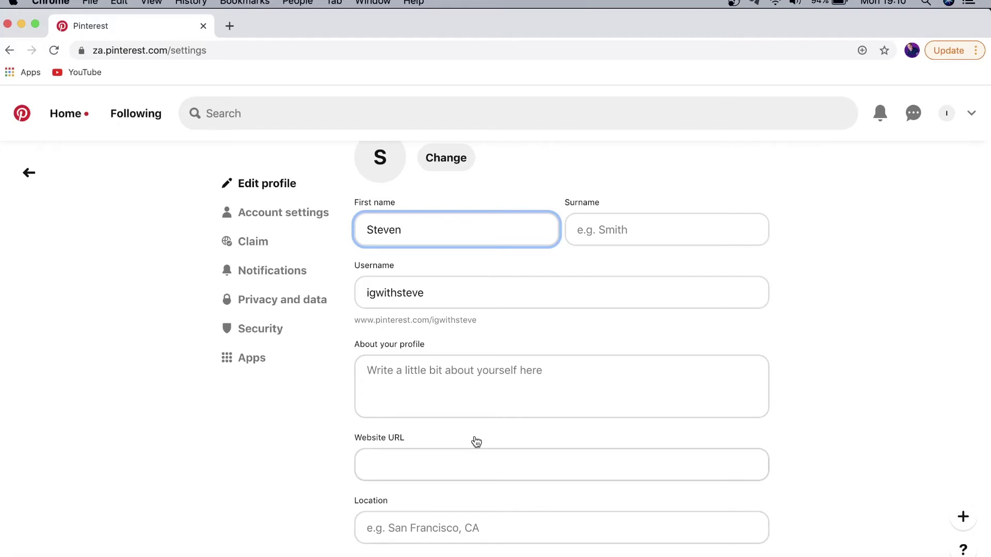
{"action": "scroll", "coordinate": [476, 442], "scroll_direction": "up", "scroll_amount": 5}
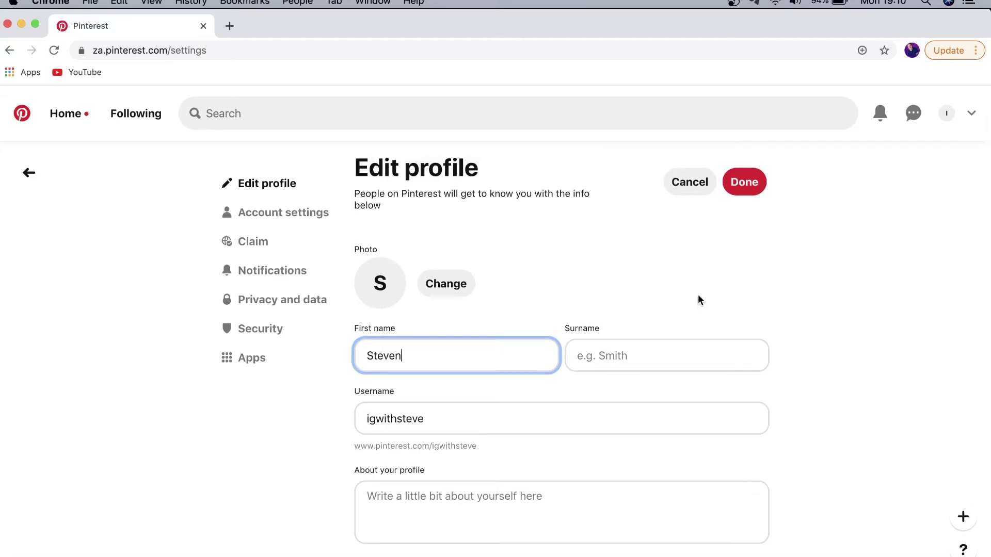
{"action": "left_click", "coordinate": [746, 183]}
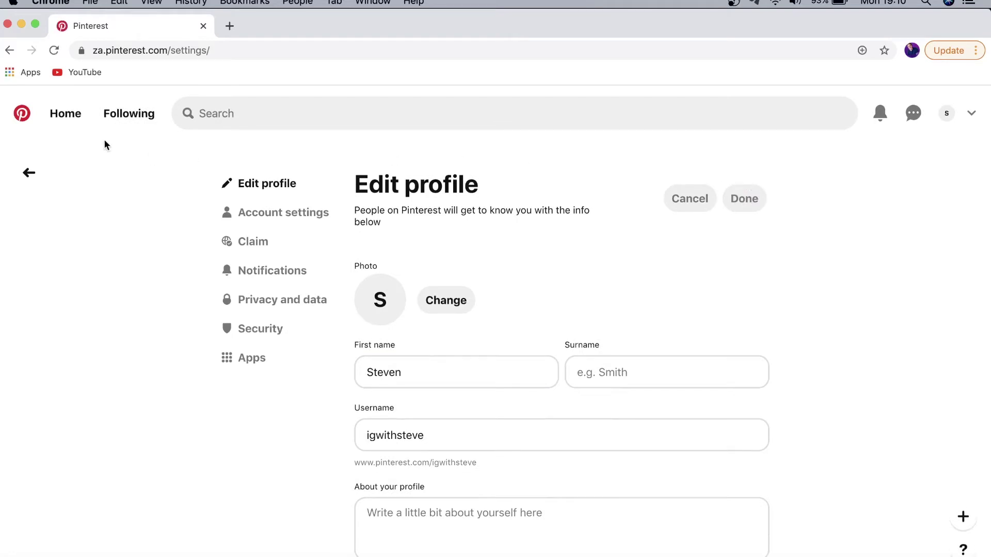
Return to the home feed and rerun the recent 'pc setups gaming' search.
{"action": "left_click", "coordinate": [70, 124]}
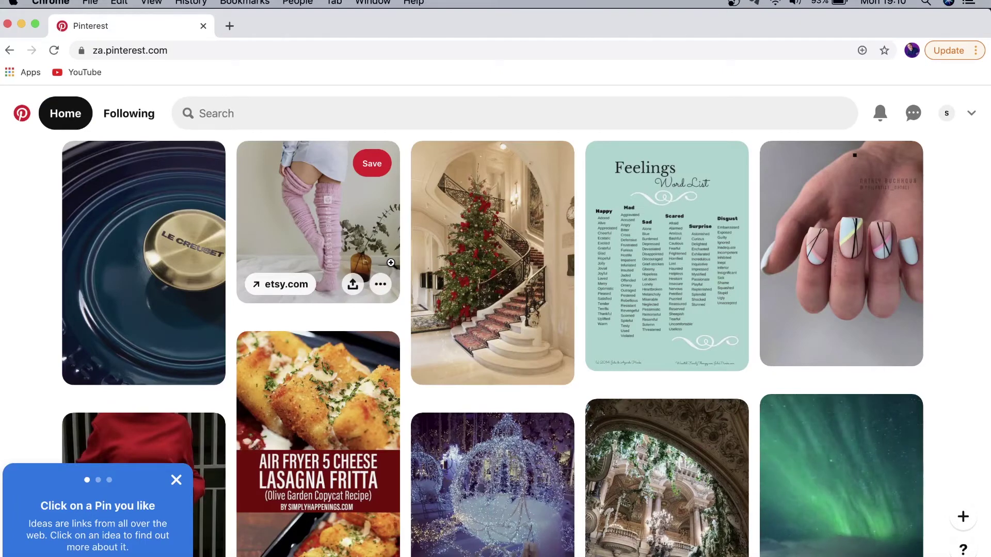
{"action": "scroll", "coordinate": [335, 256], "scroll_direction": "down", "scroll_amount": 4}
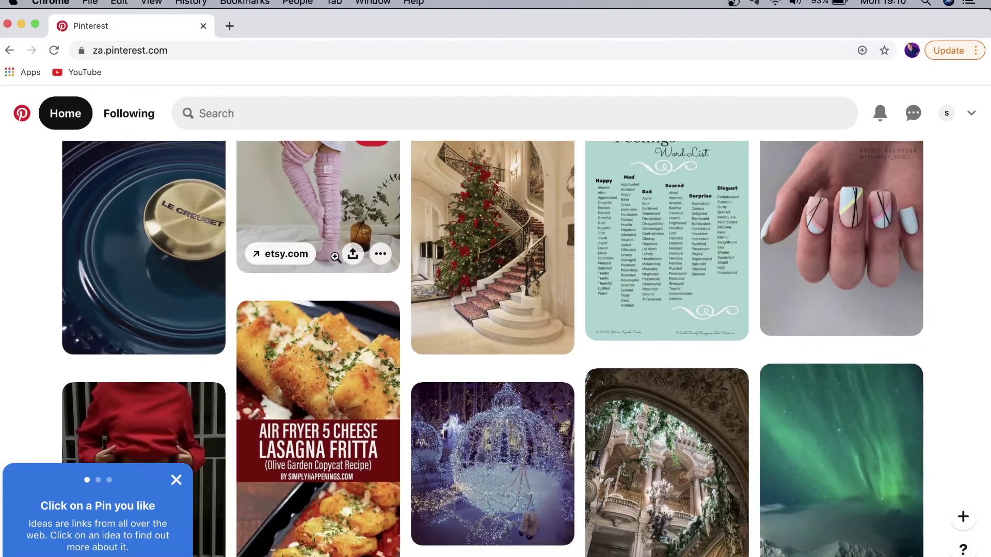
{"action": "scroll", "coordinate": [334, 256], "scroll_direction": "up", "scroll_amount": 4}
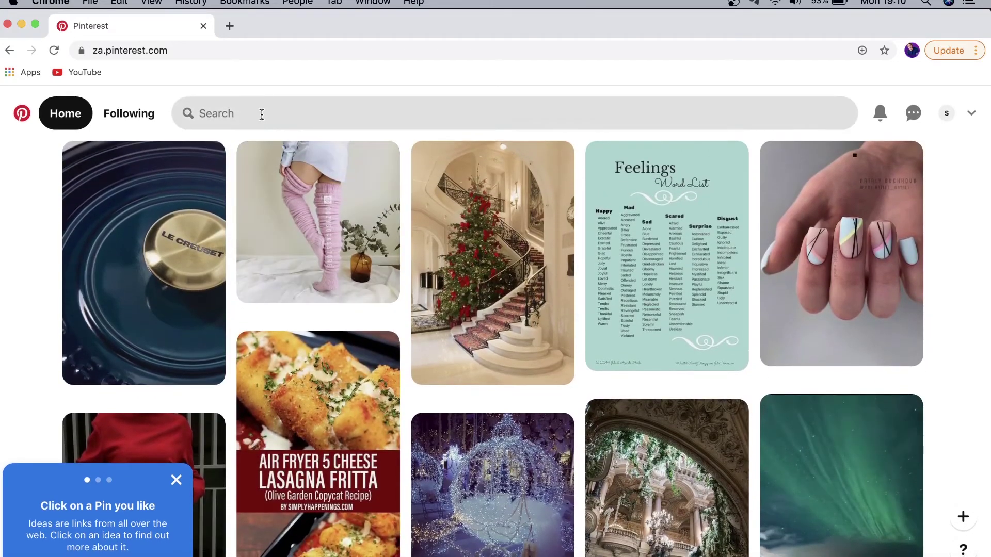
{"action": "left_click", "coordinate": [262, 115]}
{"action": "left_click", "coordinate": [255, 187]}
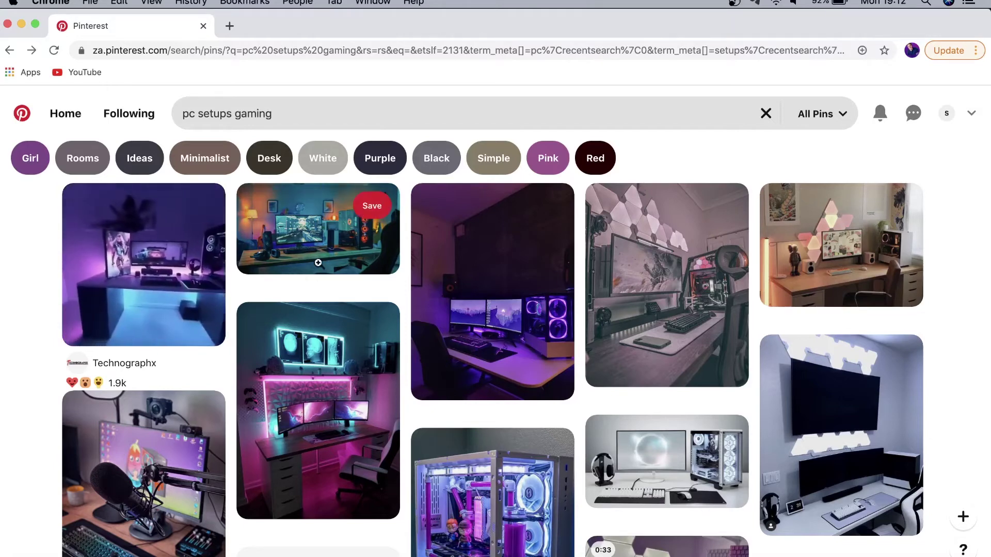
Open The Beginner's Guide to PC Gaming pin and follow its creator Review Geek.
{"action": "left_click", "coordinate": [320, 236]}
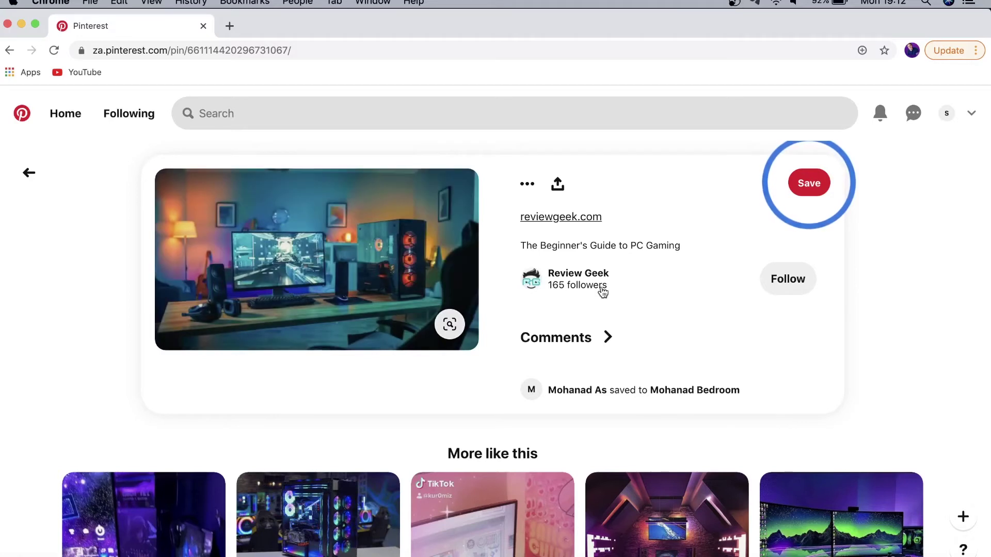
{"action": "left_click", "coordinate": [792, 292]}
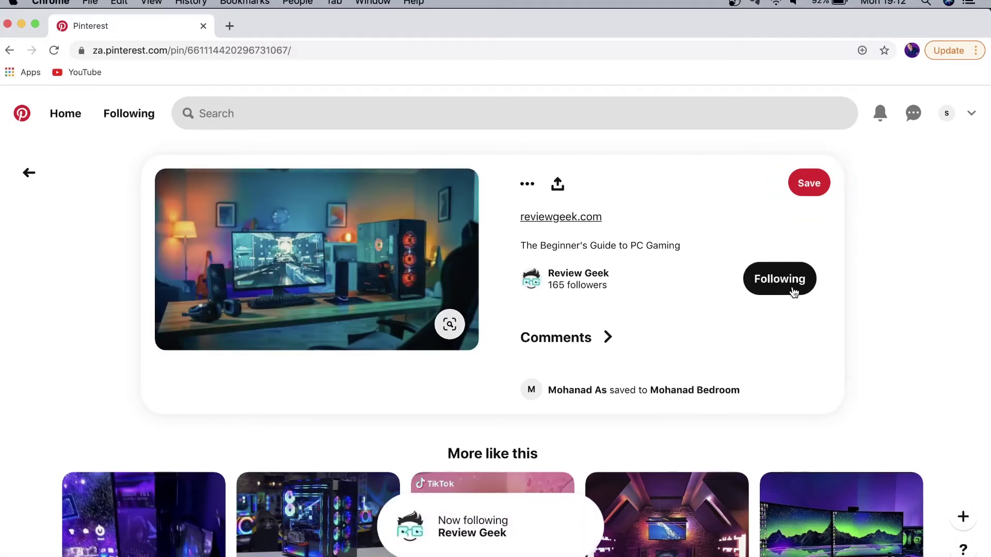
Save the PC gaming desk pin to a new board named 'PC Setups'.
{"action": "left_click", "coordinate": [810, 185]}
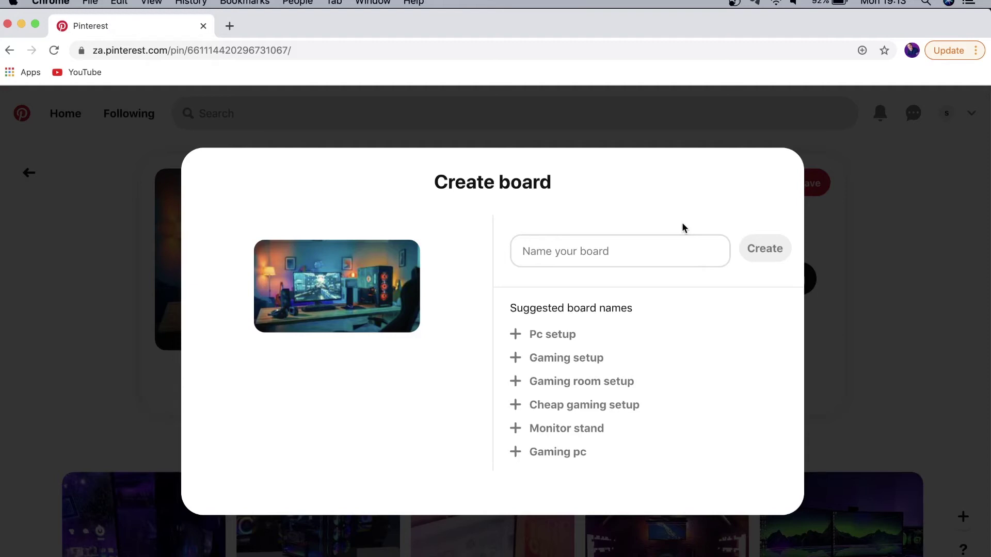
{"action": "left_click", "coordinate": [595, 254]}
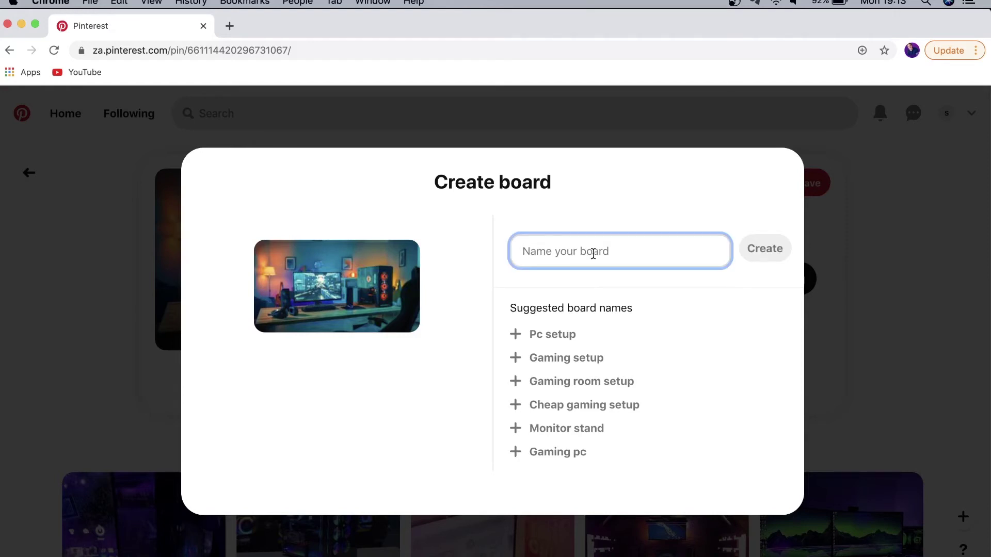
{"action": "type", "text": "PC Setups"}
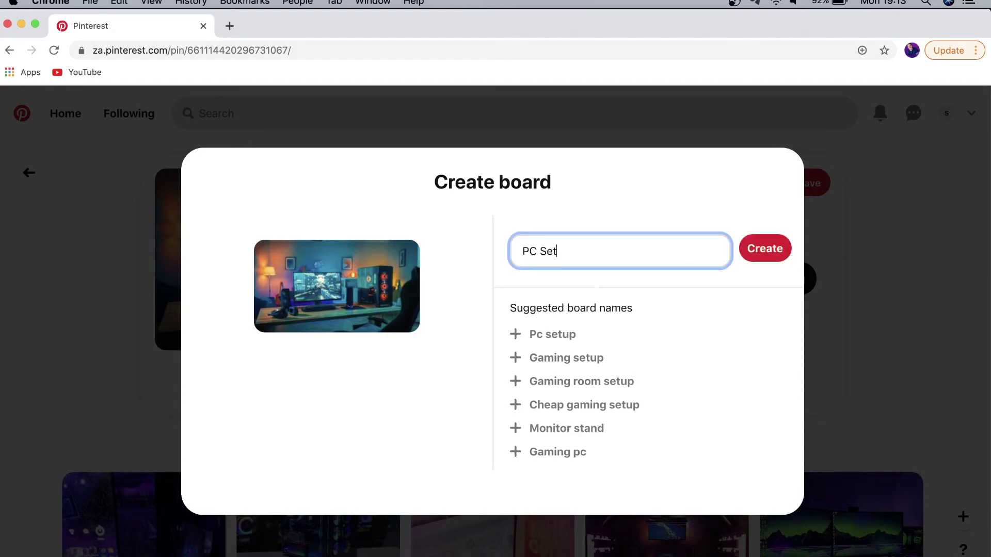
{"action": "left_click", "coordinate": [760, 256]}
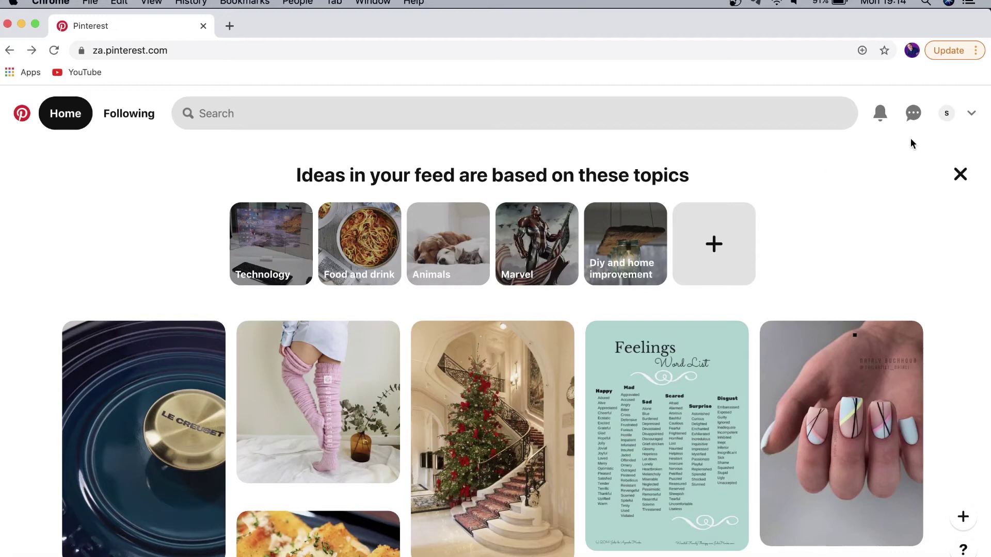
Go to the profile's Saved boards and bring up the options to create a new pin or board.
{"action": "left_click", "coordinate": [948, 118]}
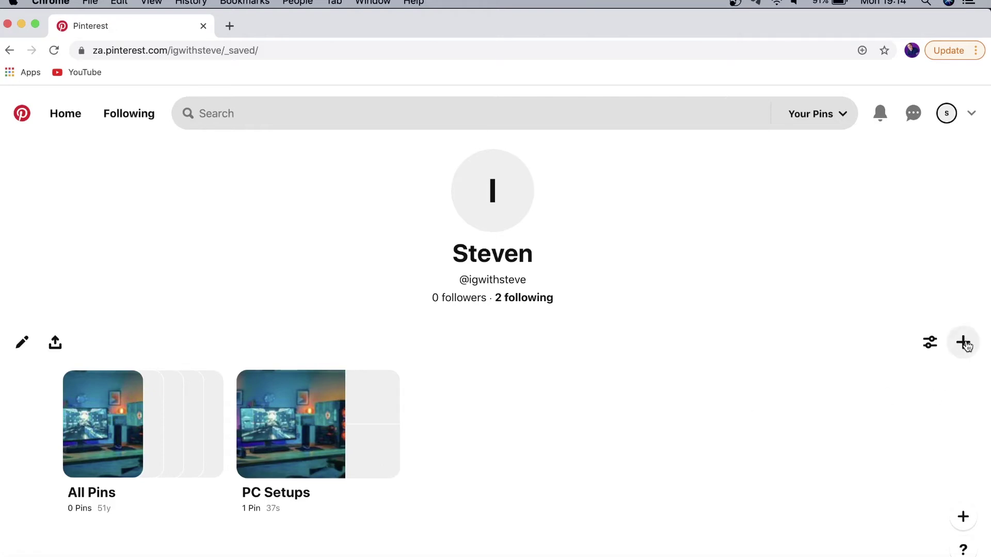
{"action": "left_click", "coordinate": [964, 343]}
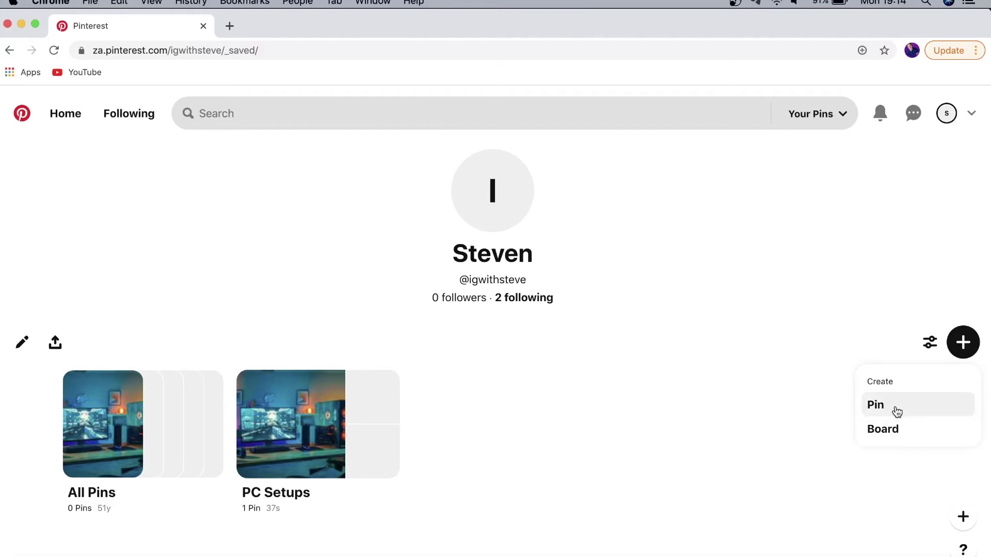
Create a new secret board named 'Cooking'.
{"action": "left_click", "coordinate": [900, 437]}
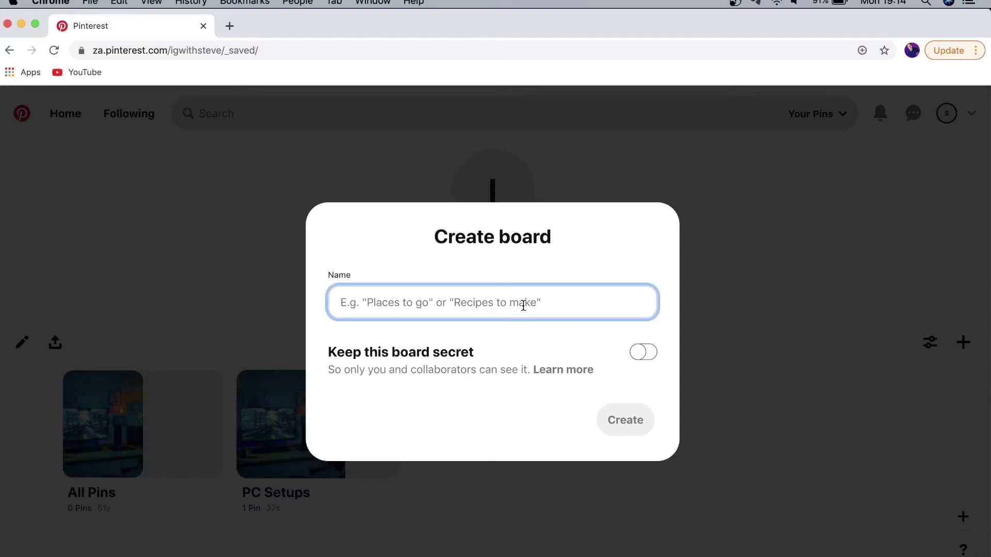
{"action": "type", "text": "Cooking"}
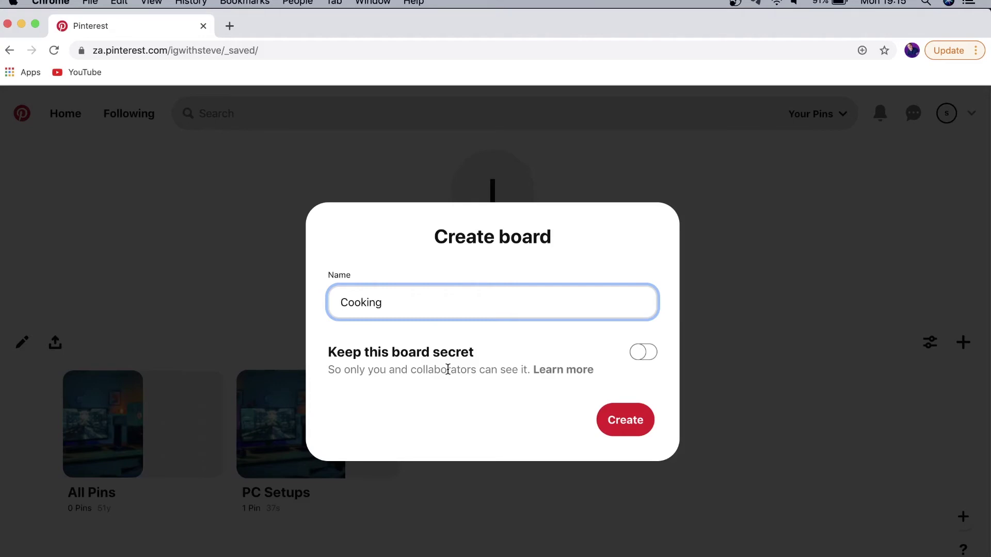
{"action": "left_click", "coordinate": [648, 354]}
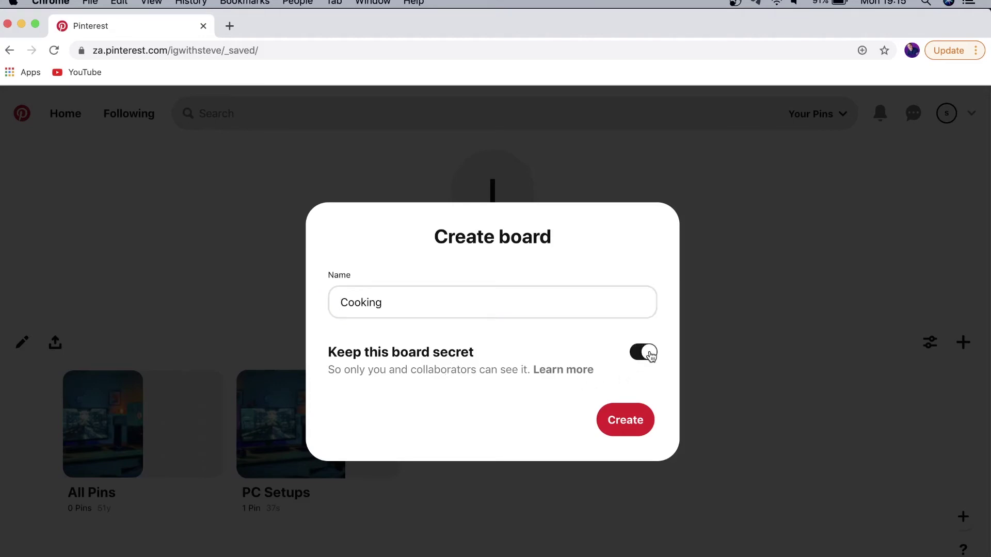
{"action": "left_click", "coordinate": [626, 419]}
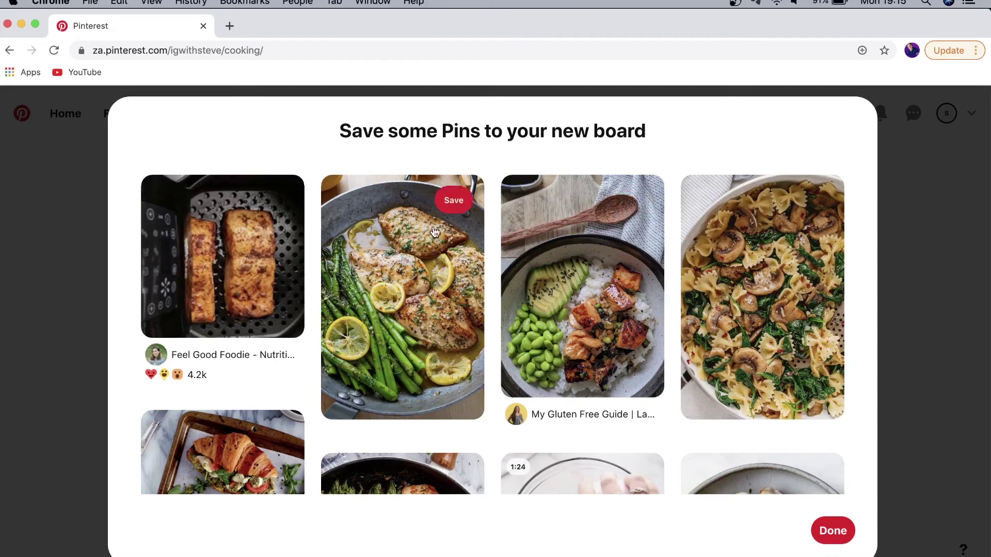
Save the suggested lemon chicken and rice bowl pins to Cooking and finish.
{"action": "left_click", "coordinate": [455, 202]}
{"action": "left_click", "coordinate": [632, 200]}
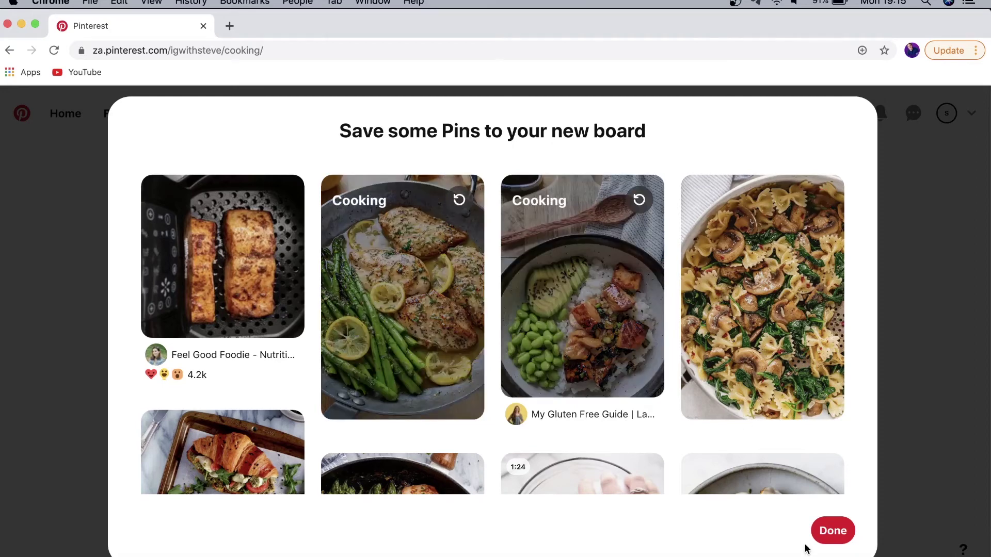
{"action": "left_click", "coordinate": [829, 534]}
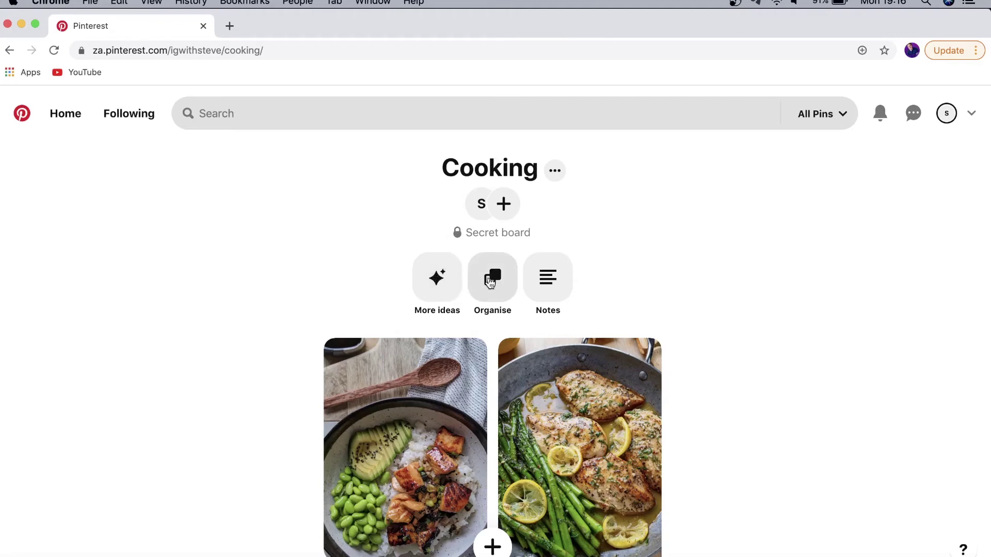
Drag the rice bowl pin after the lemon chicken, then return to the profile's create options.
{"action": "left_click", "coordinate": [490, 281]}
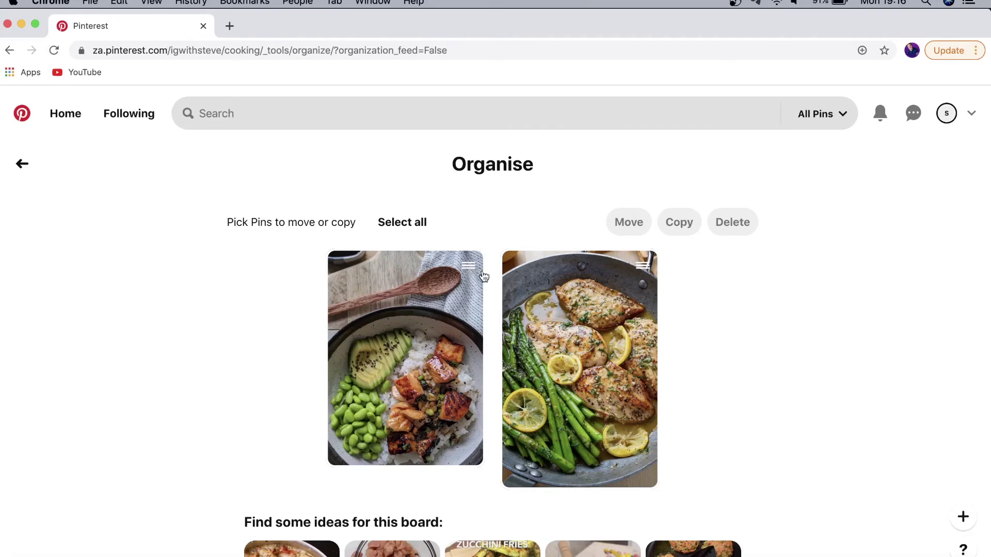
{"action": "left_click_drag", "start_coordinate": [470, 270], "coordinate": [665, 279]}
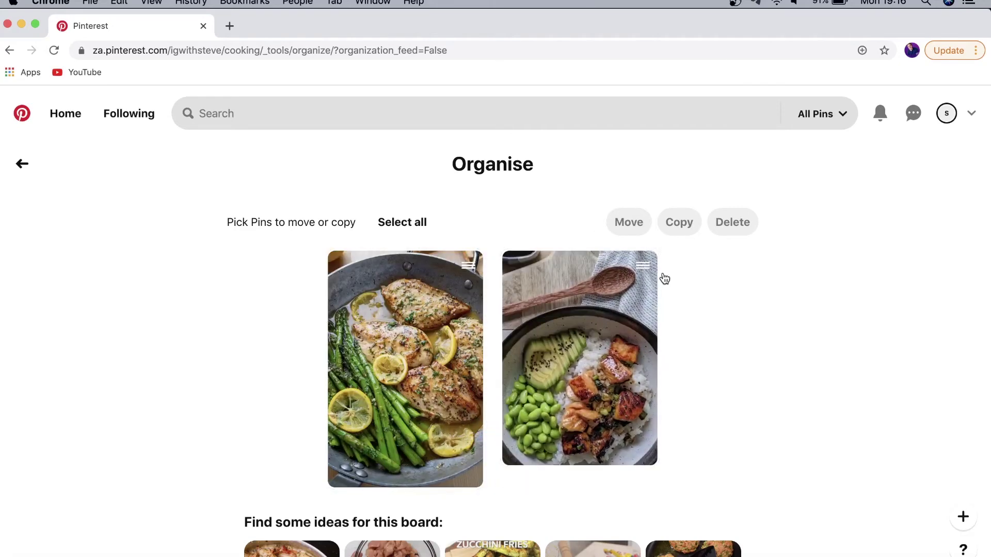
{"action": "left_click", "coordinate": [16, 162]}
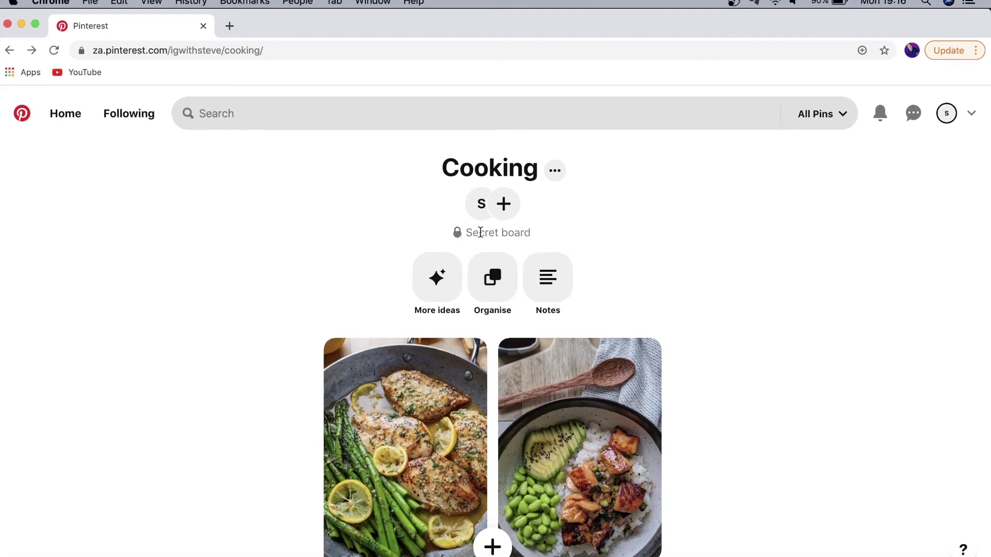
{"action": "left_click", "coordinate": [952, 116]}
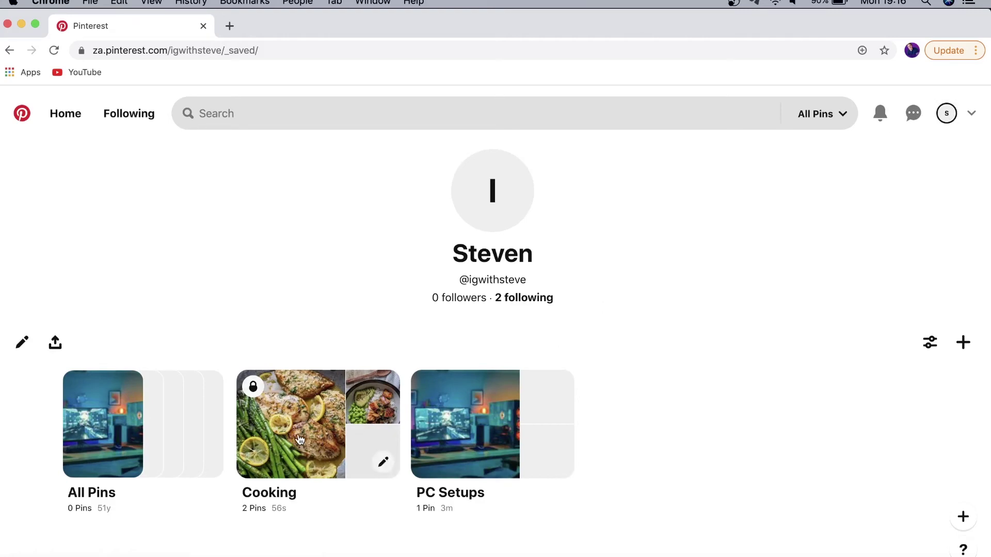
{"action": "left_click", "coordinate": [963, 349]}
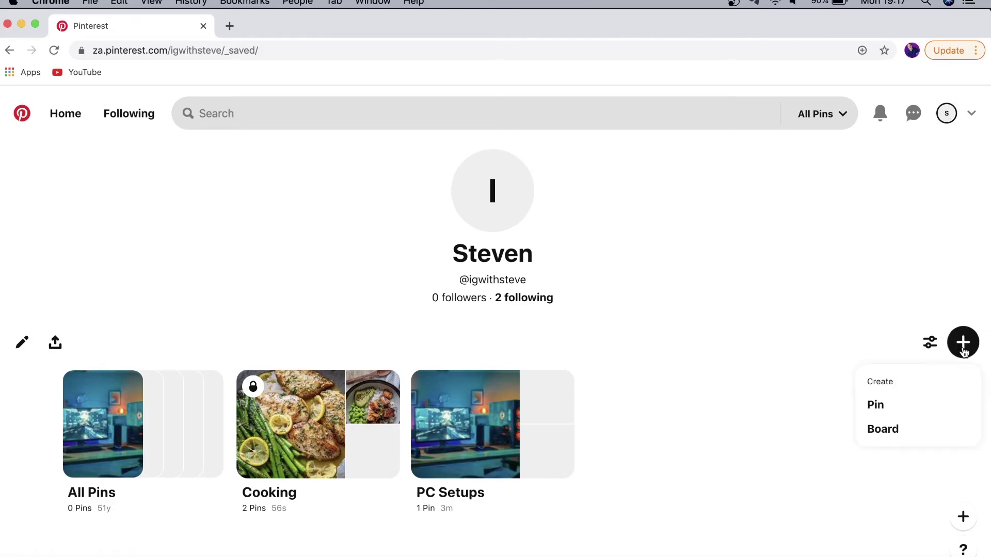
Start a new pin in Pin Builder titled 'Easy Tutorials'.
{"action": "left_click", "coordinate": [907, 412]}
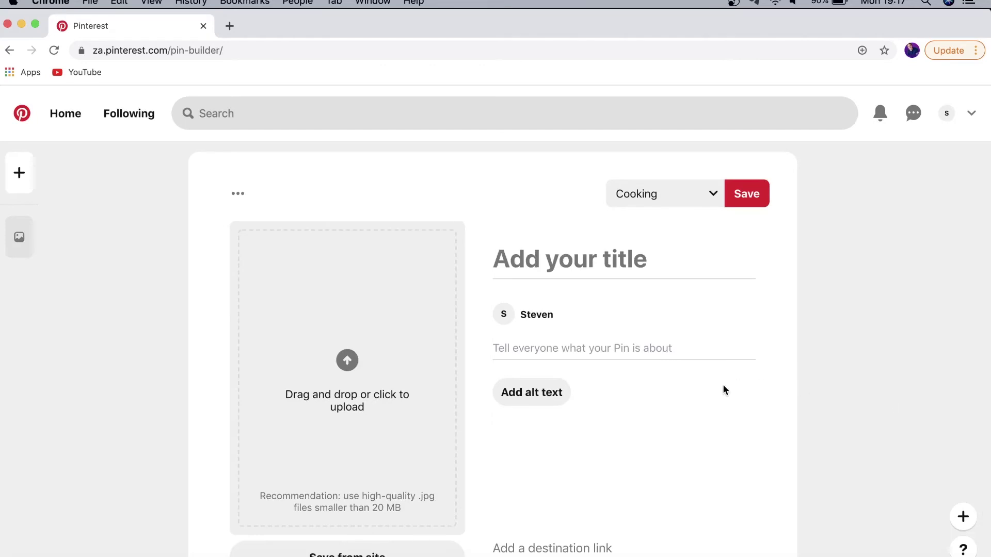
{"action": "scroll", "coordinate": [723, 390], "scroll_direction": "down", "scroll_amount": 2}
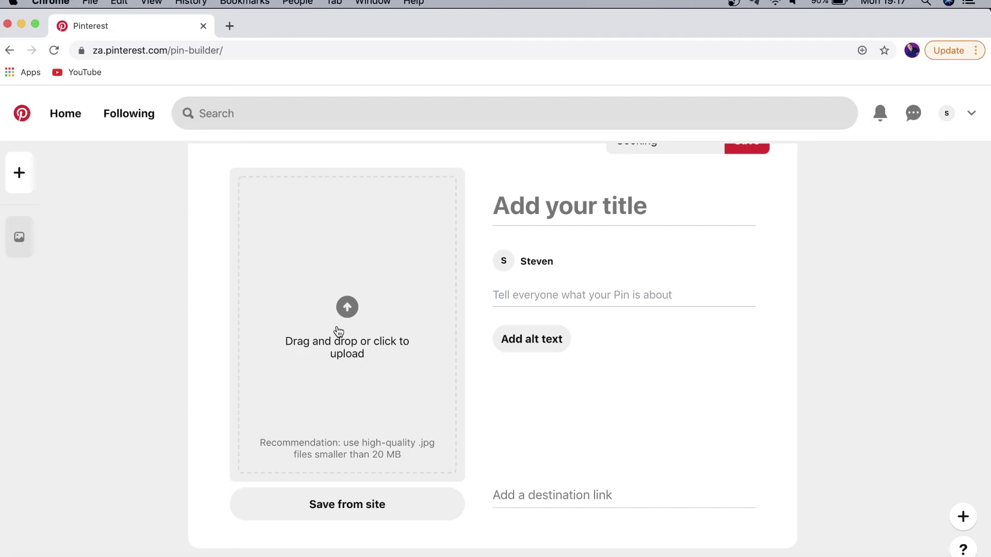
{"action": "scroll", "coordinate": [351, 320], "scroll_direction": "up", "scroll_amount": 1}
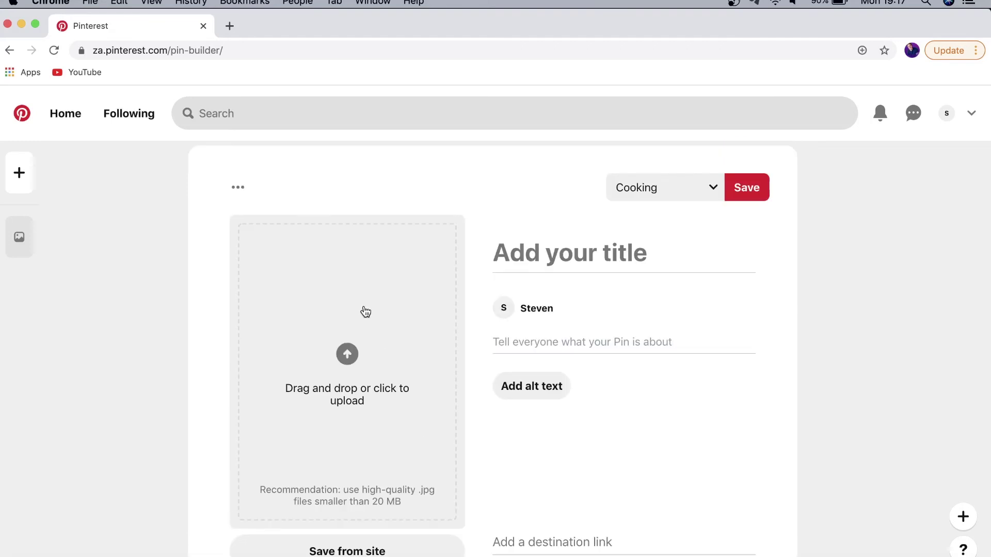
{"action": "scroll", "coordinate": [365, 312], "scroll_direction": "down", "scroll_amount": 1}
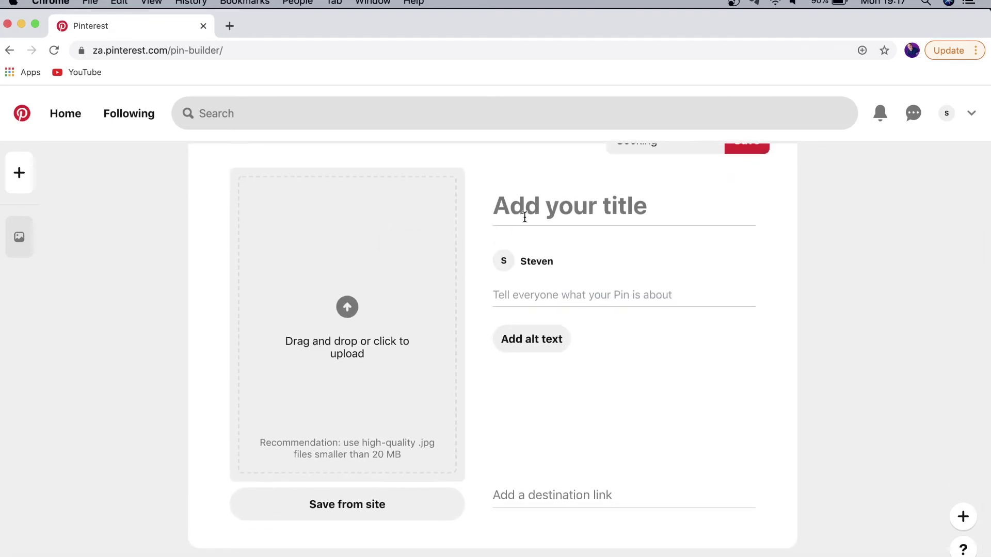
{"action": "left_click", "coordinate": [538, 207]}
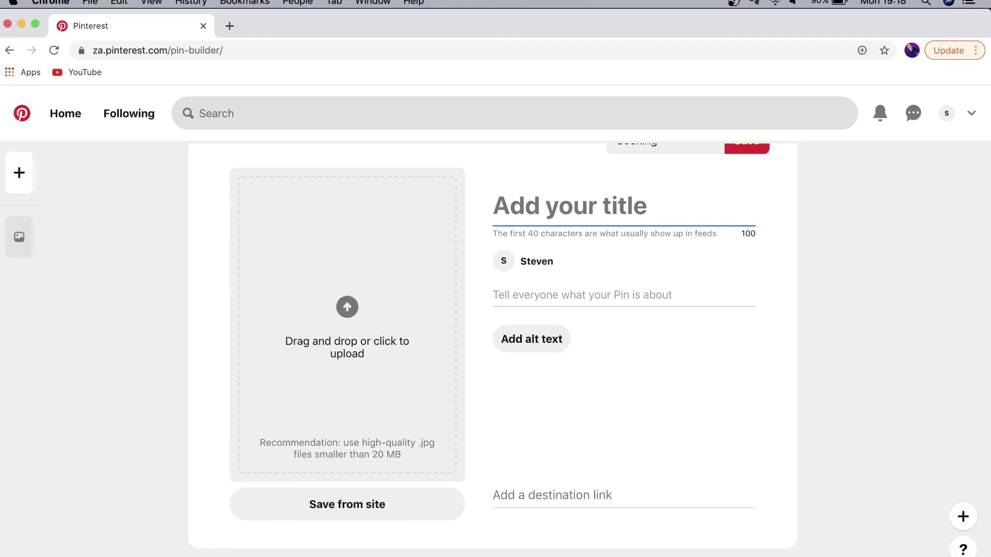
{"action": "type", "text": "Eas"}
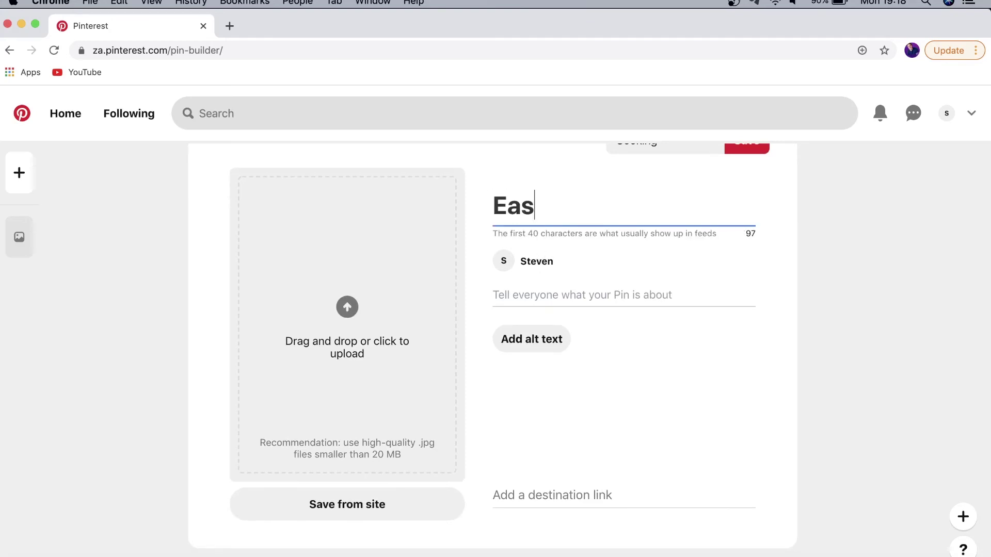
{"action": "type", "text": "y Tutorials"}
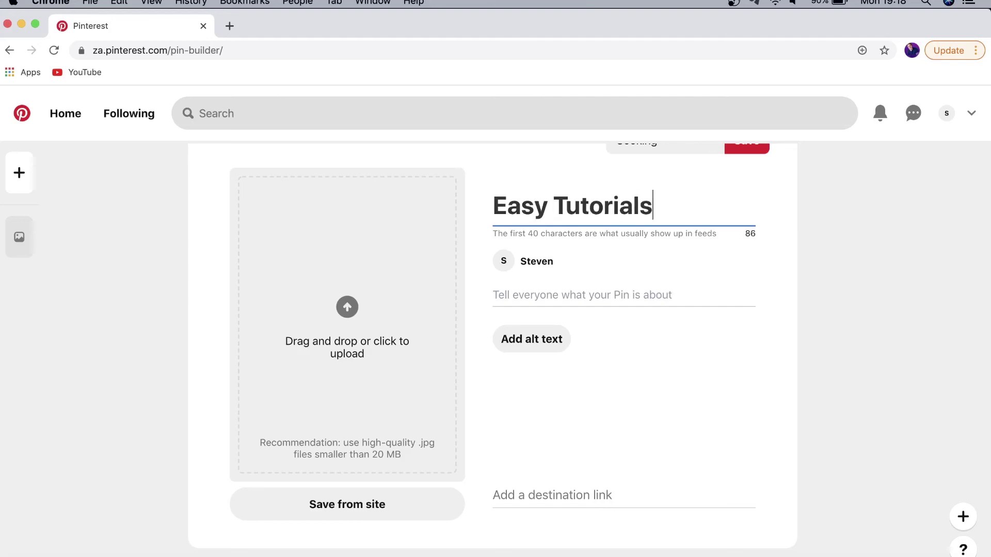
{"action": "left_click", "coordinate": [520, 295]}
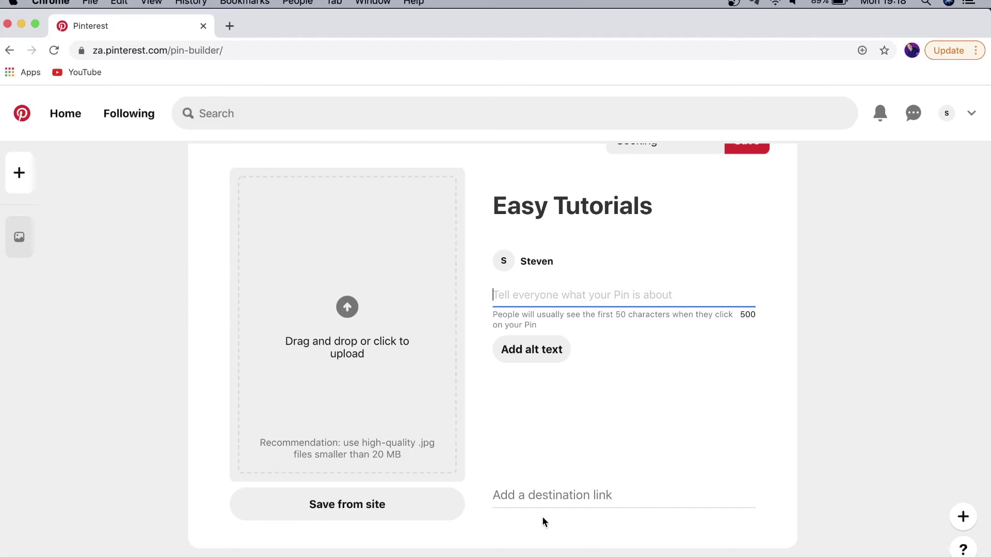
{"action": "left_click", "coordinate": [539, 496]}
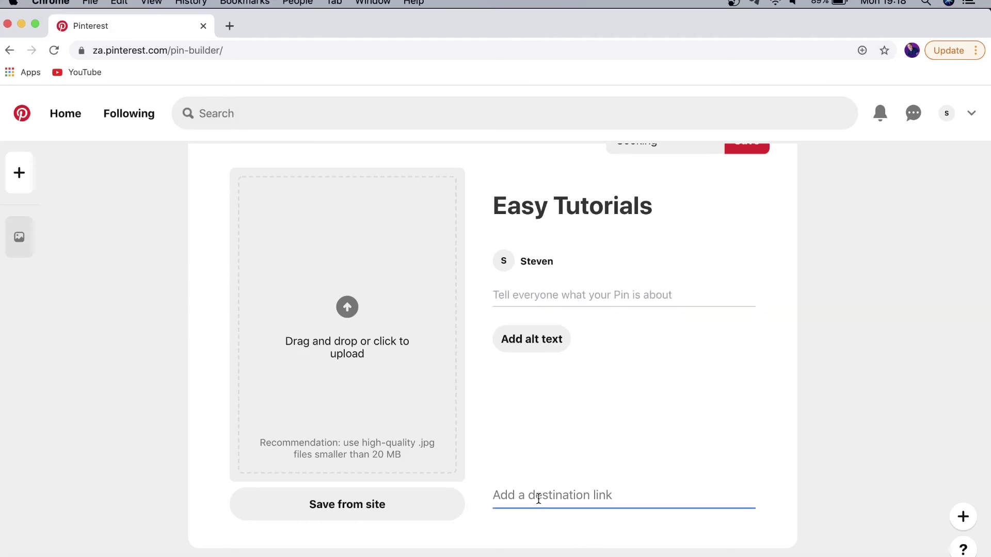
{"action": "type", "text": "w"}
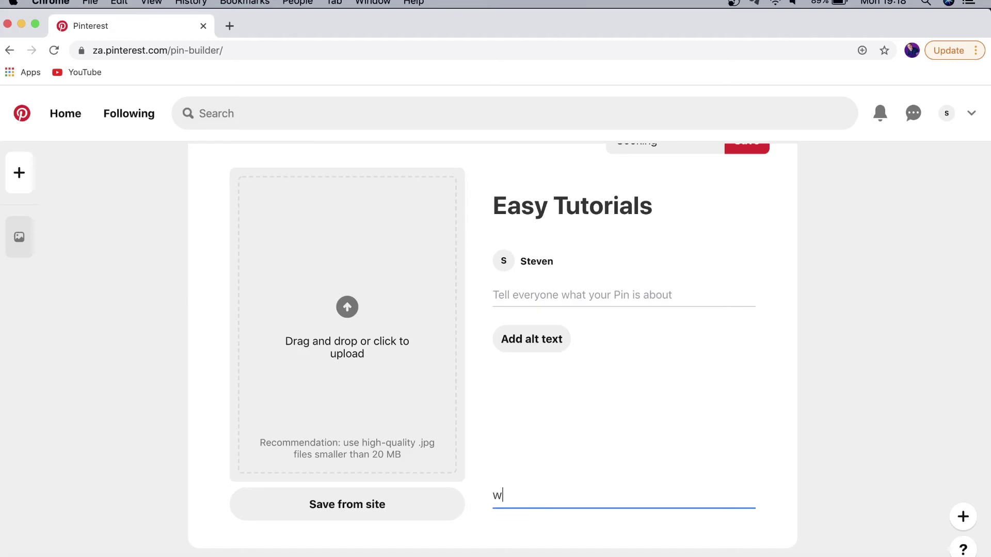
{"action": "type", "text": "ww.youtube.com/"}
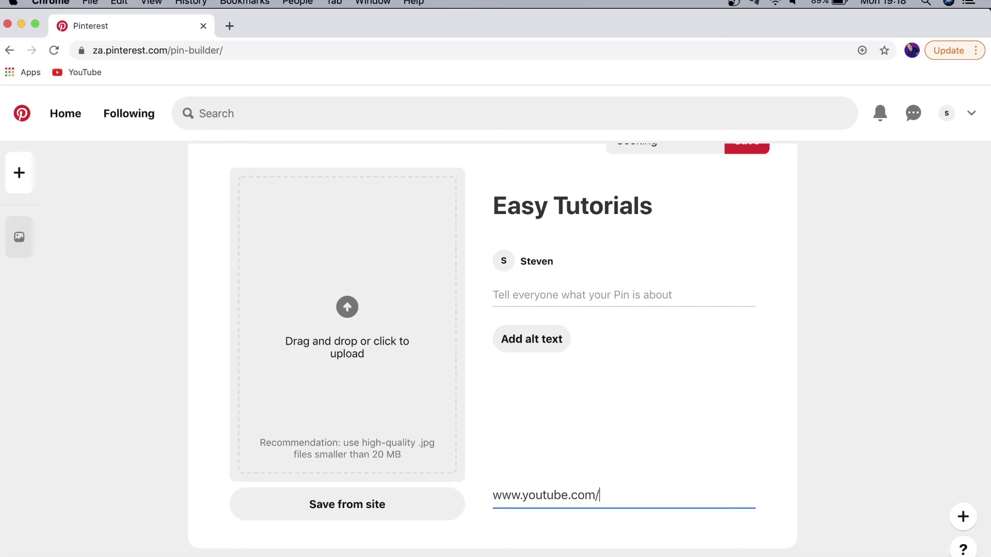
{"action": "scroll", "coordinate": [698, 239], "scroll_direction": "up", "scroll_amount": 2}
{"action": "scroll", "coordinate": [696, 239], "scroll_direction": "down", "scroll_amount": 2}
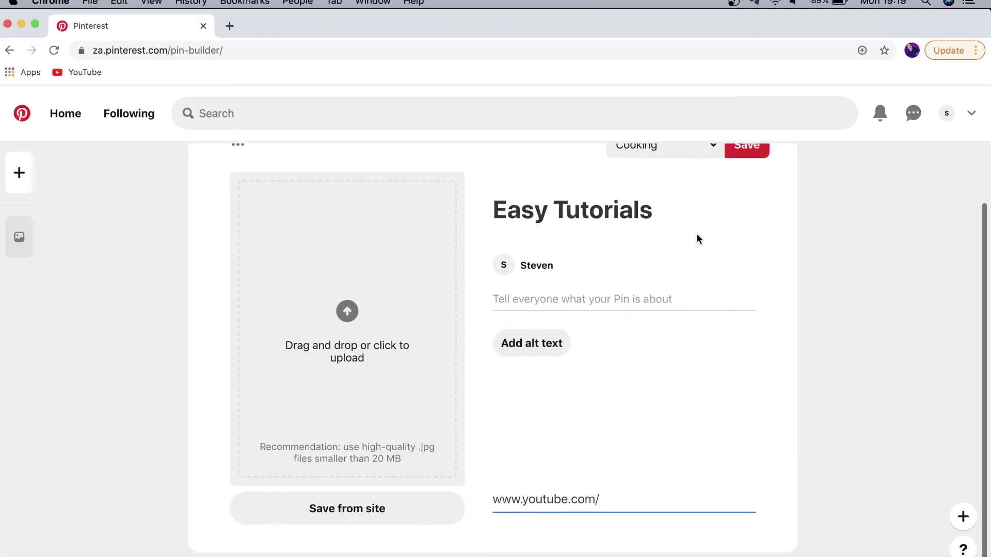
{"action": "scroll", "coordinate": [696, 239], "scroll_direction": "up", "scroll_amount": 1}
{"action": "left_click", "coordinate": [712, 188]}
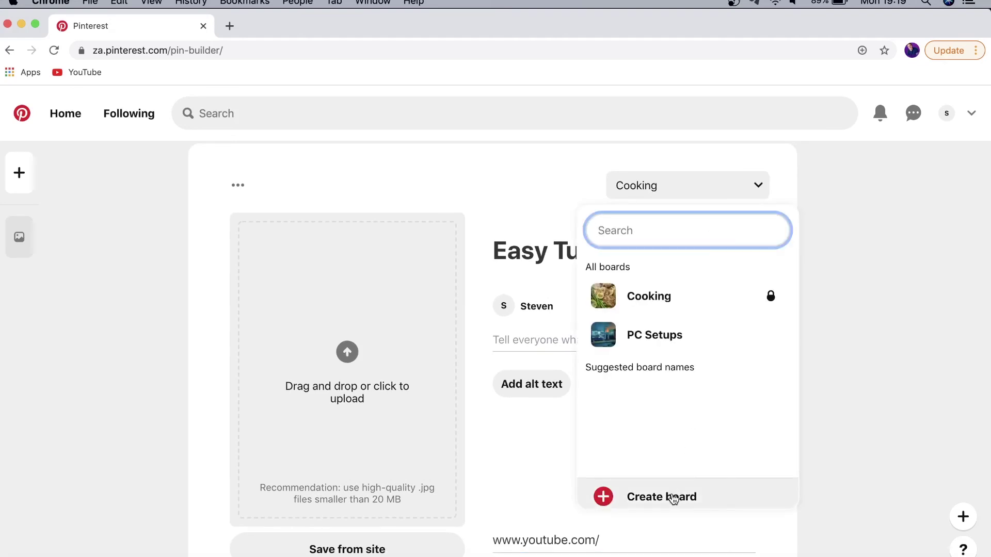
{"action": "left_click", "coordinate": [682, 186]}
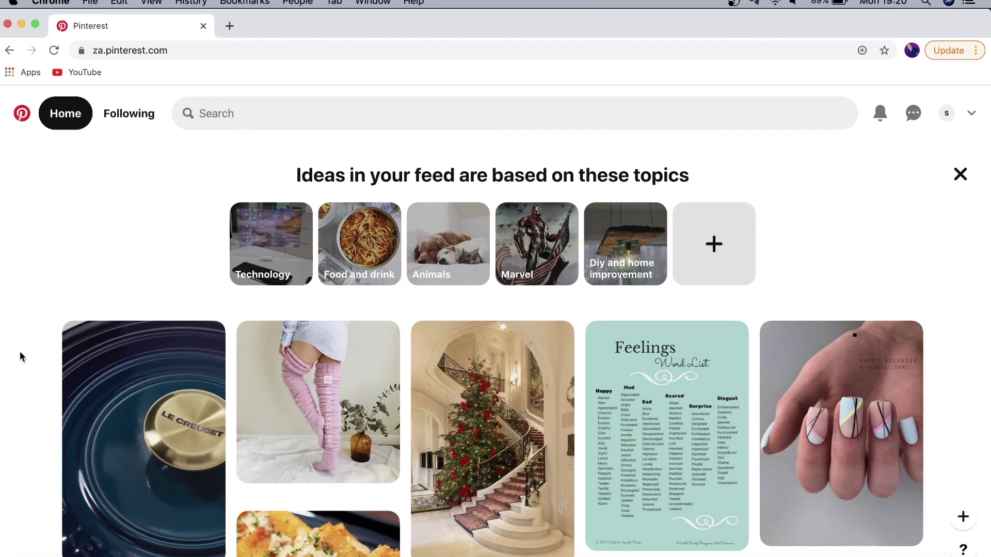
Visit the profile, then switch the home feed to the Following tab.
{"action": "mouse_move", "coordinate": [143, 404]}
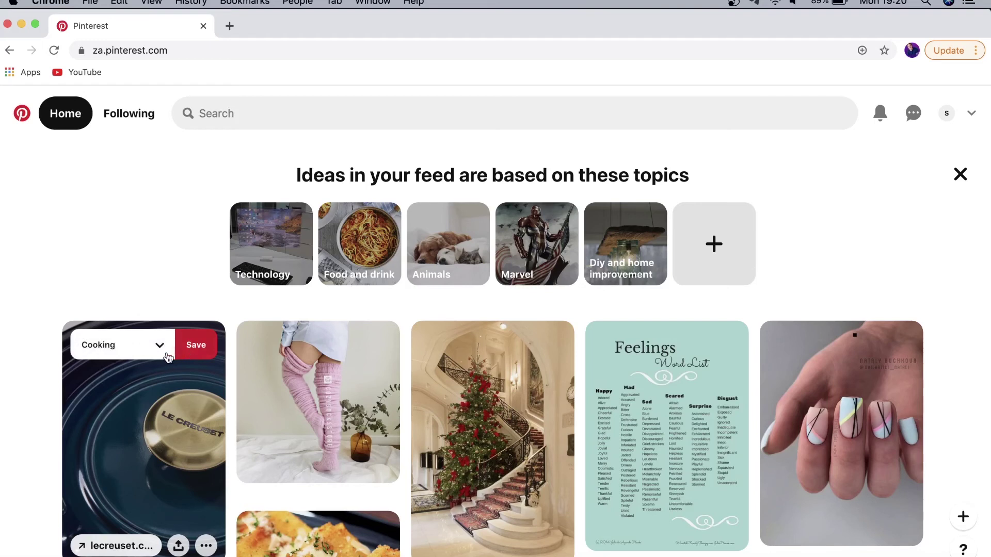
{"action": "left_click", "coordinate": [944, 118]}
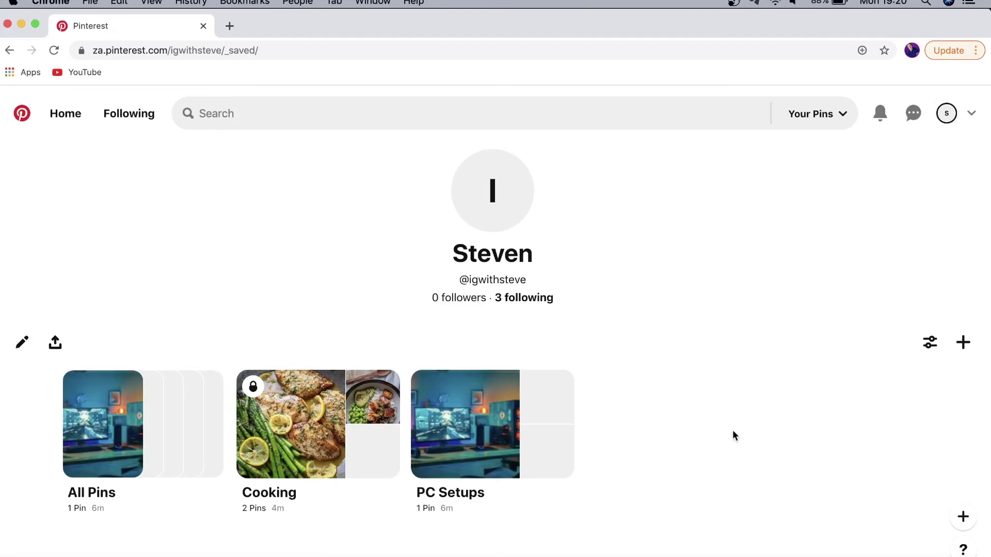
{"action": "left_click", "coordinate": [71, 115]}
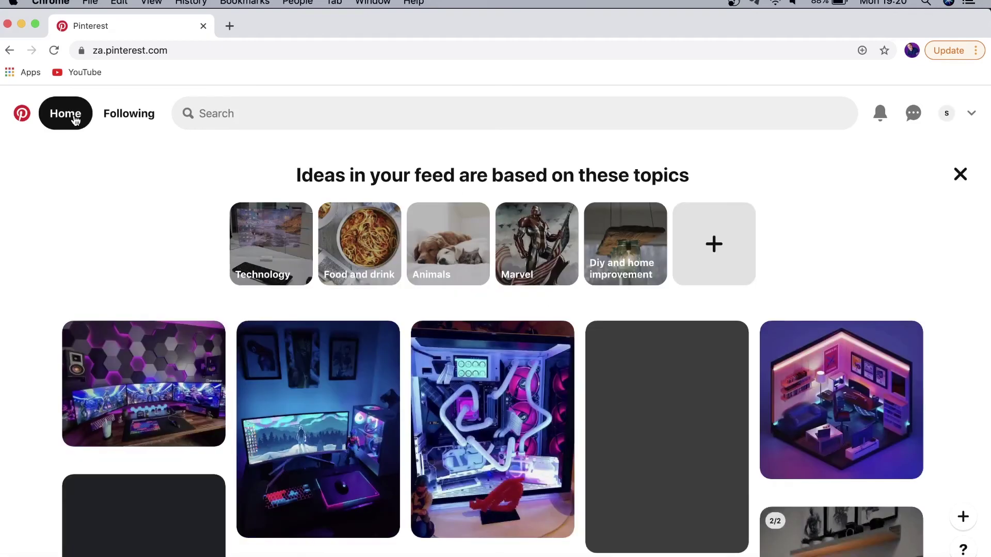
{"action": "left_click", "coordinate": [122, 121]}
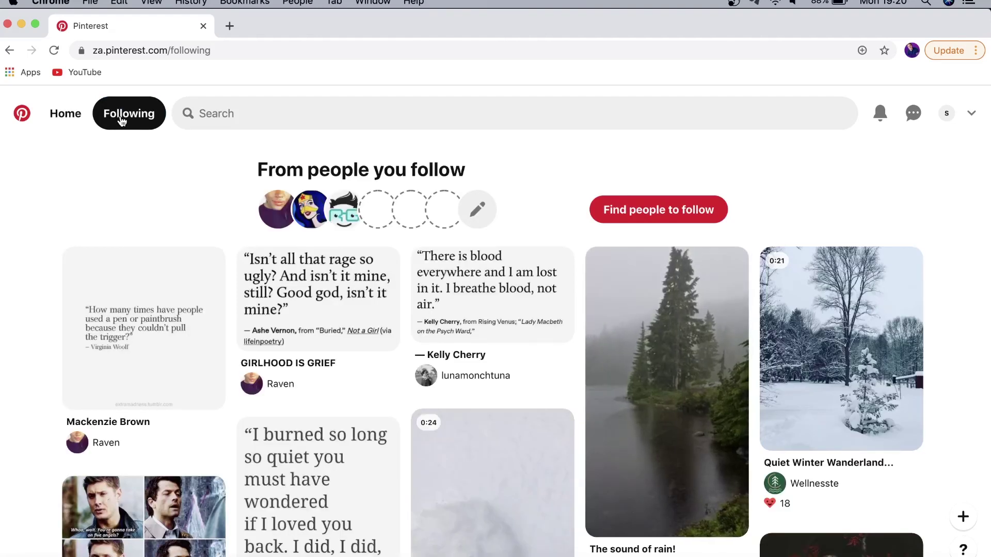
Save the URSTYLE quote, snowy video and The sound of rain! pins to Cooking.
{"action": "scroll", "coordinate": [23, 238], "scroll_direction": "down", "scroll_amount": 5}
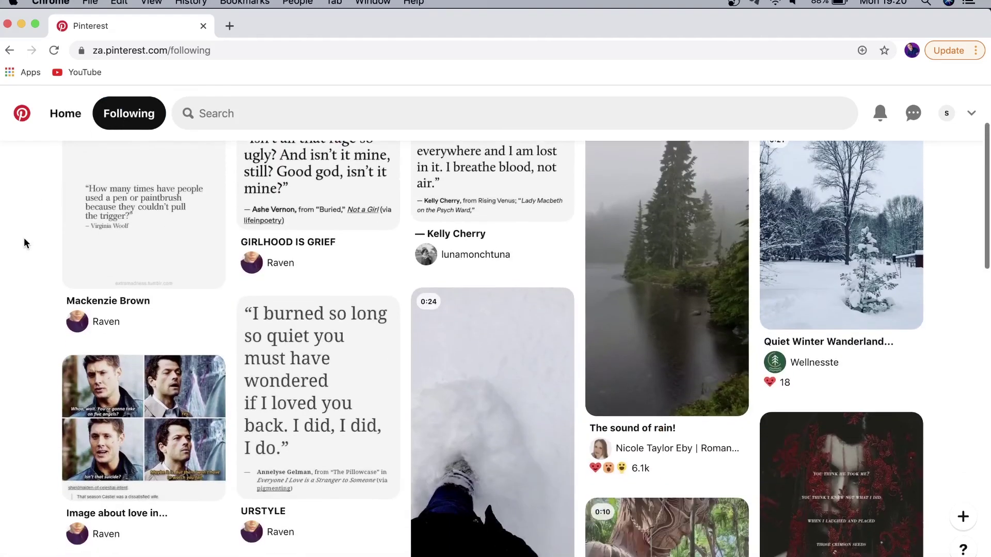
{"action": "mouse_move", "coordinate": [327, 376]}
{"action": "left_click", "coordinate": [369, 322]}
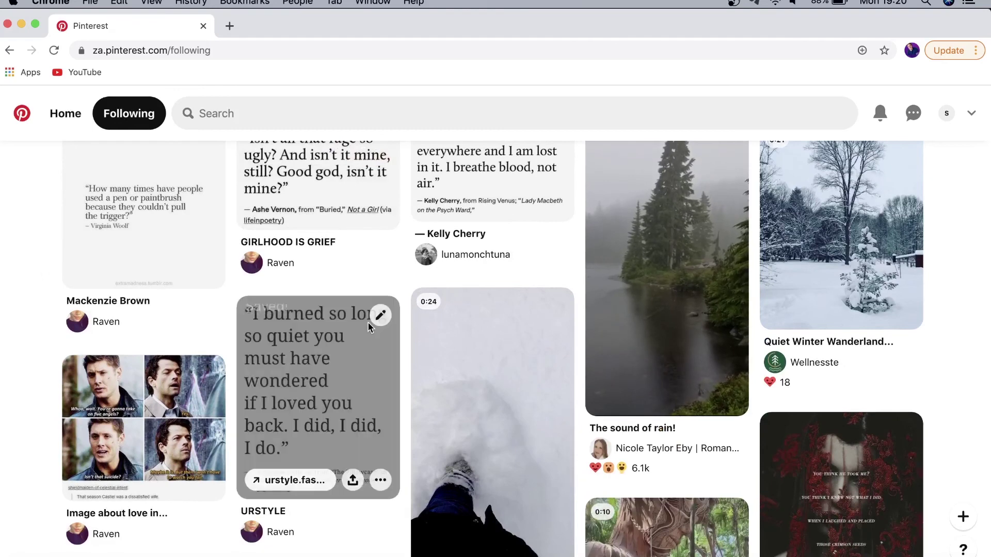
{"action": "left_click", "coordinate": [544, 311]}
{"action": "scroll", "coordinate": [699, 301], "scroll_direction": "up", "scroll_amount": 2}
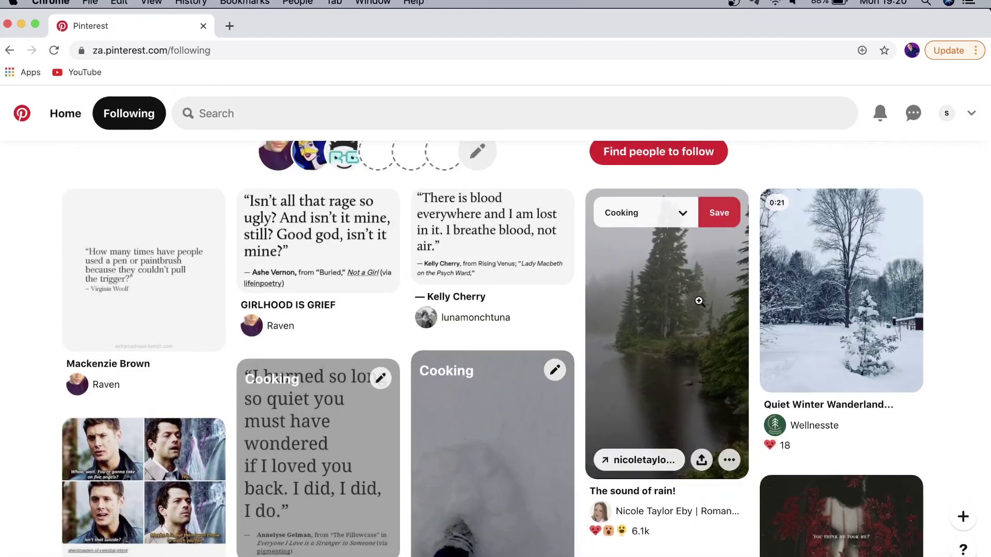
{"action": "left_click", "coordinate": [723, 220]}
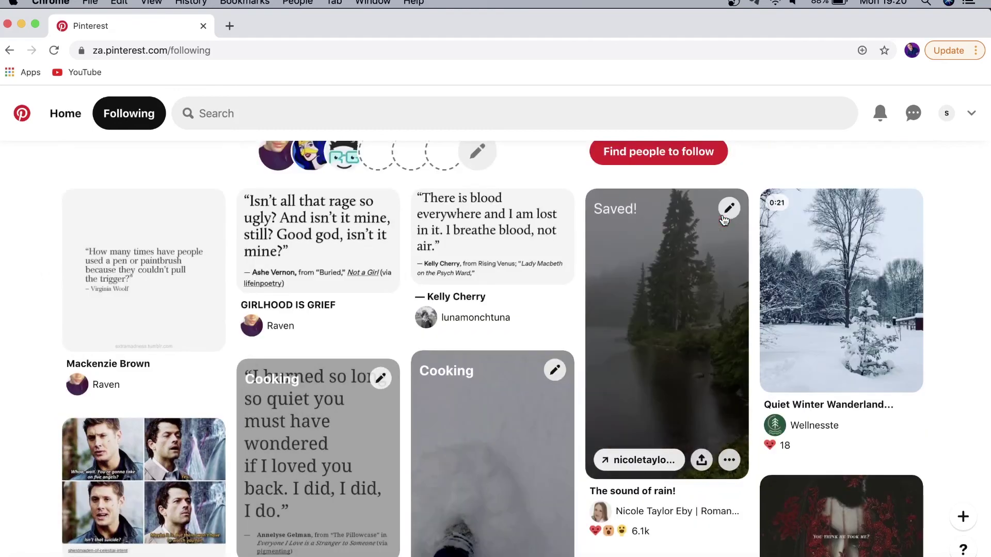
View The sound of rain! pin, skip saving a winter travel pin, and open search suggestions.
{"action": "left_click", "coordinate": [674, 275]}
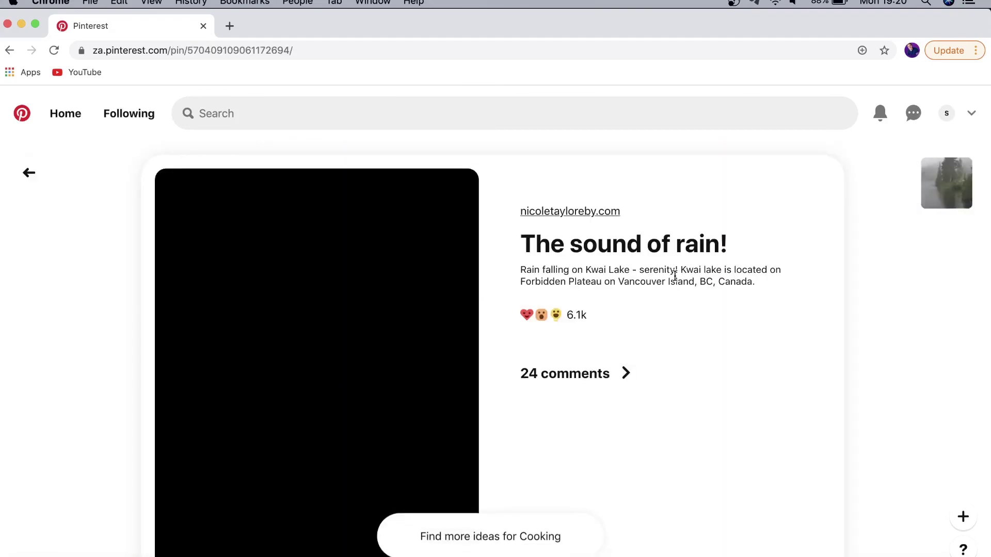
{"action": "left_click", "coordinate": [31, 181]}
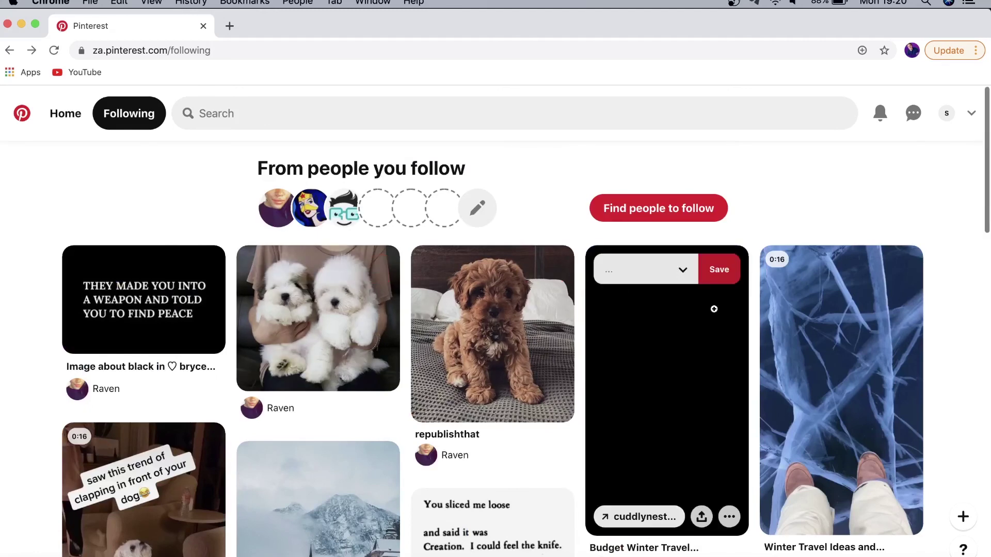
{"action": "left_click", "coordinate": [899, 271]}
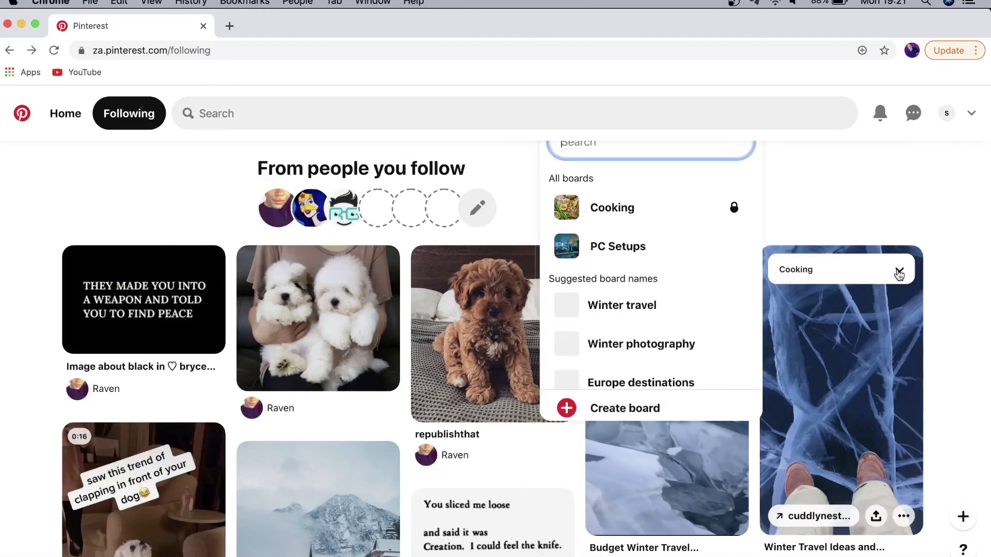
{"action": "left_click", "coordinate": [815, 194]}
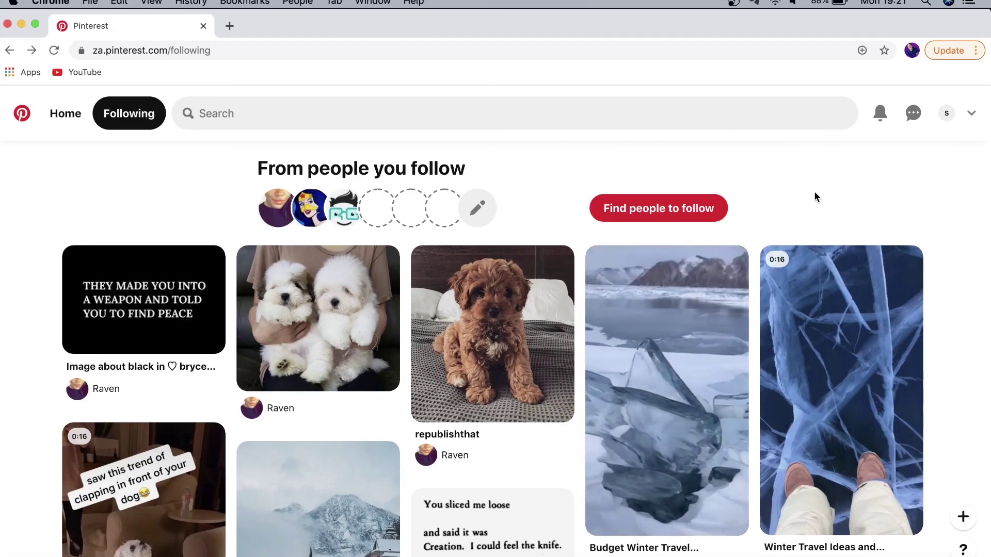
{"action": "left_click", "coordinate": [631, 113]}
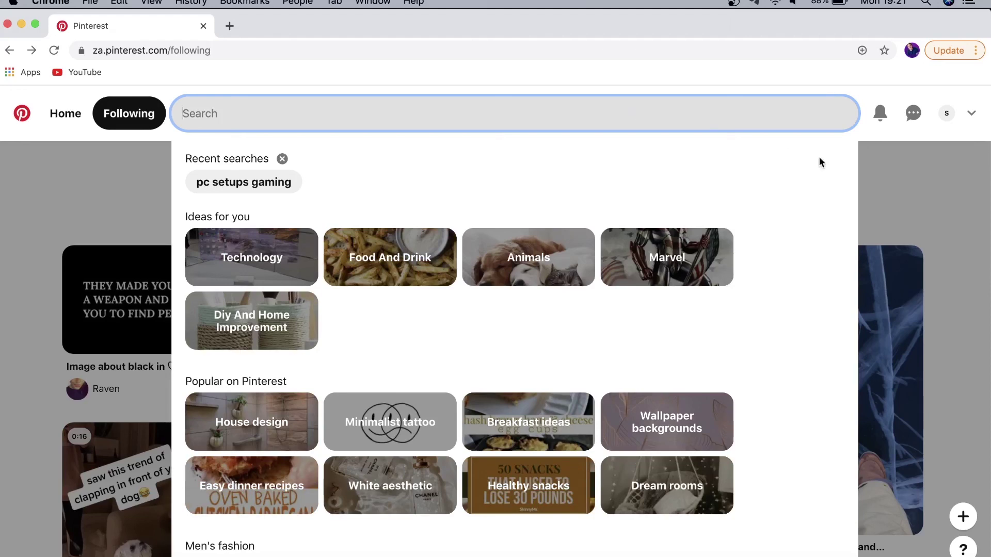
Check Updates and the Inbox, then view the profile's boards with Cooking at 5 pins.
{"action": "left_click", "coordinate": [883, 118]}
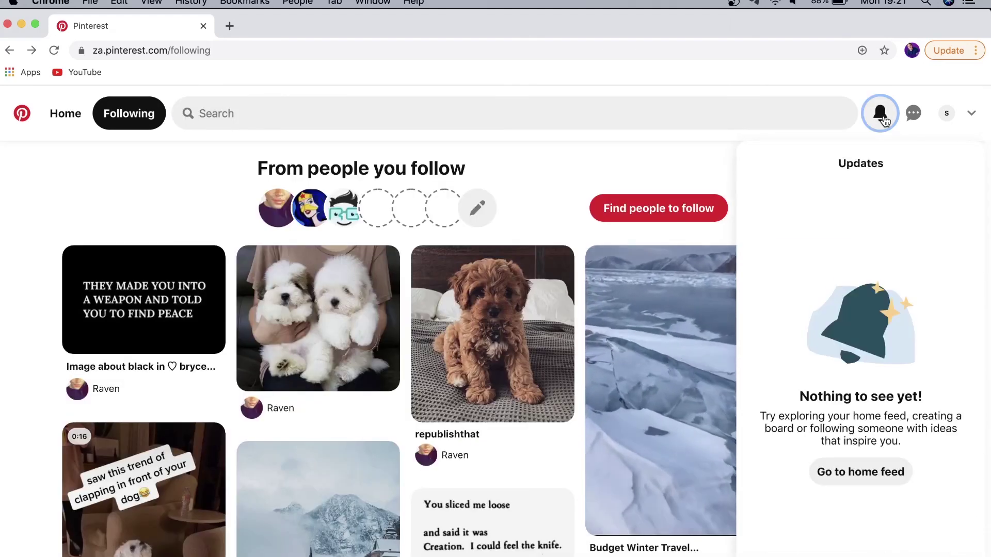
{"action": "left_click", "coordinate": [913, 117]}
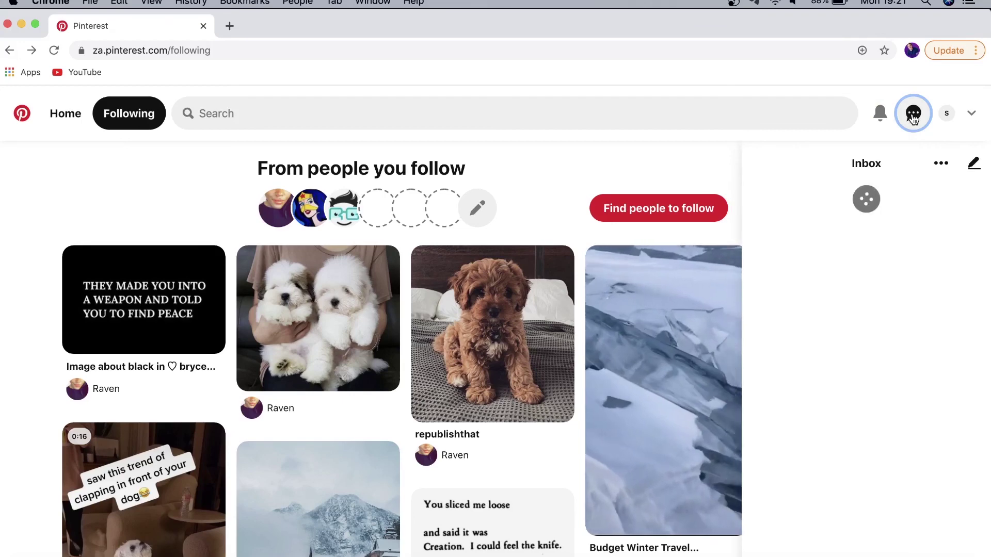
{"action": "left_click", "coordinate": [945, 117]}
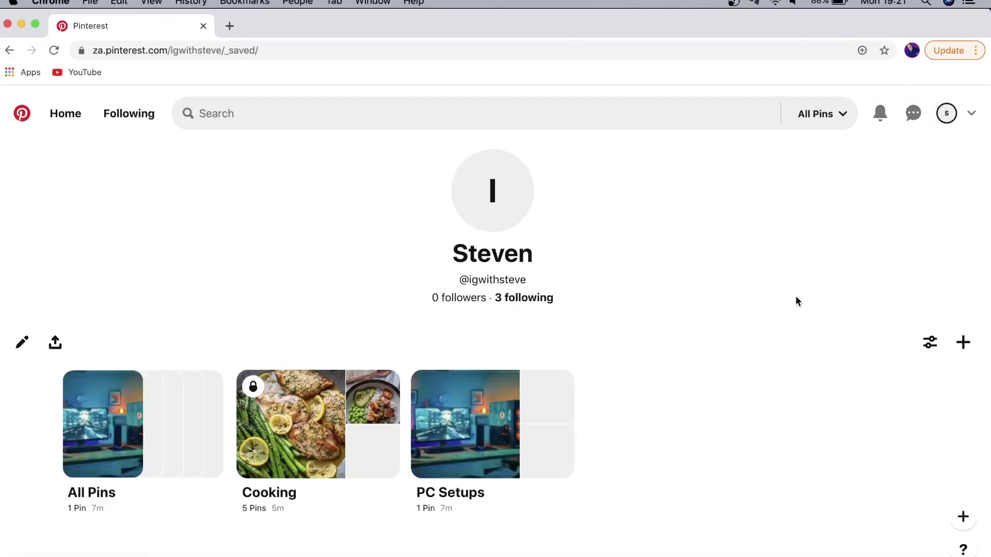